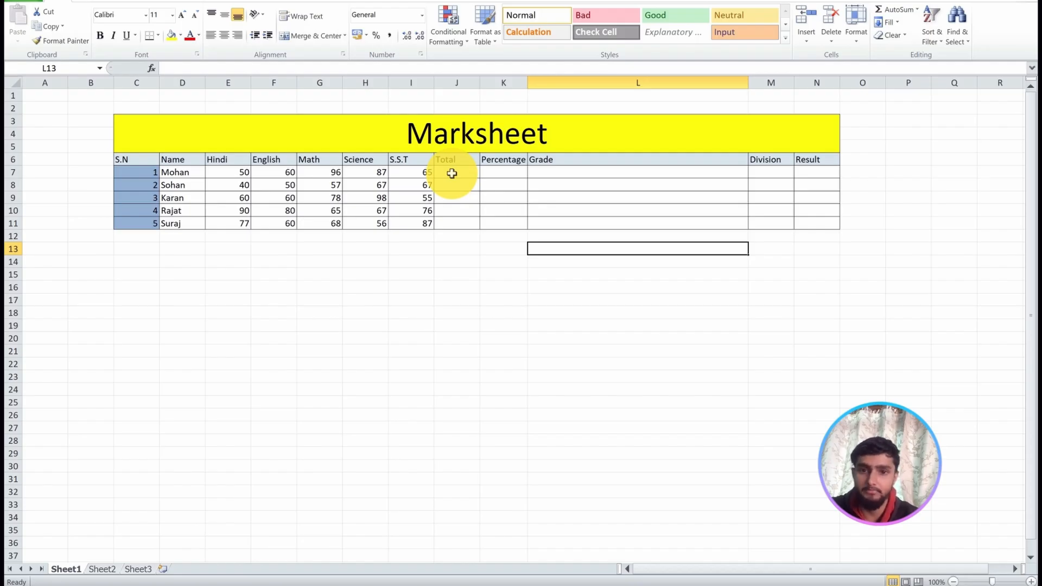
Add up the five subject marks in J7 with =SUM(E7:I7) and fill the formula down the Total column to row 11
{"action": "left_click", "coordinate": [451, 173]}
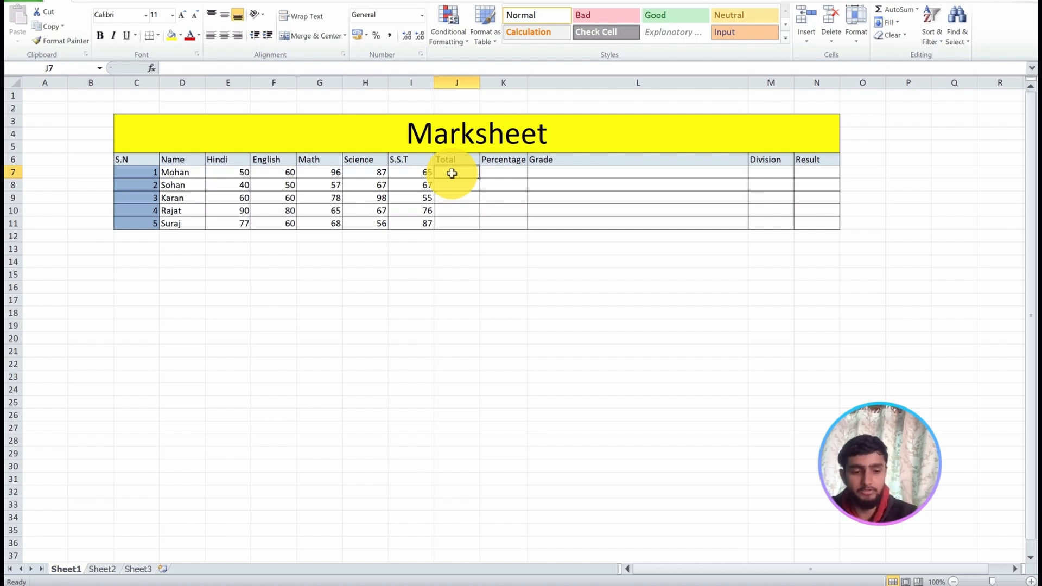
{"action": "type", "text": "=sum"}
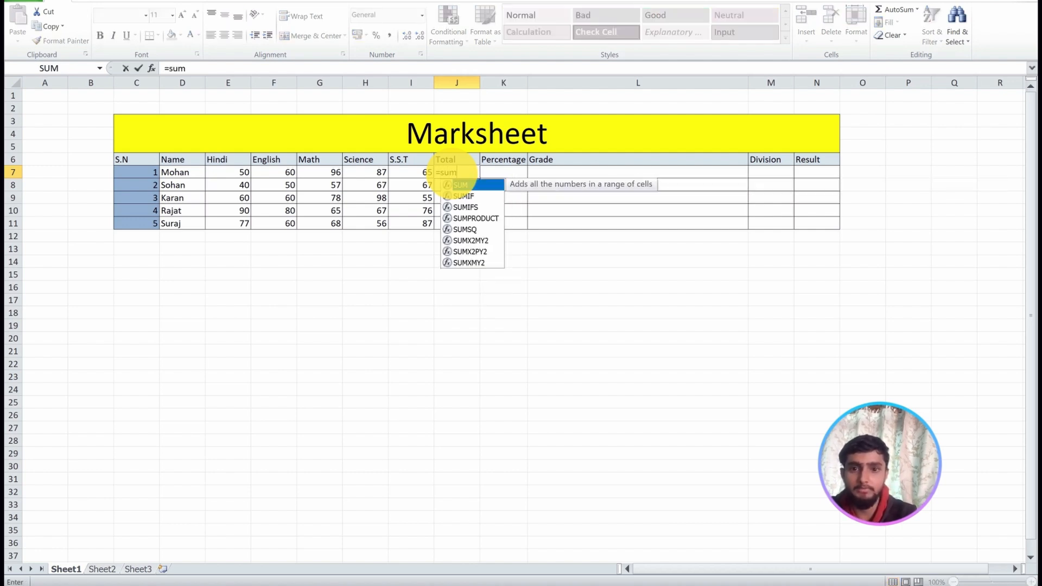
{"action": "key", "text": "Tab"}
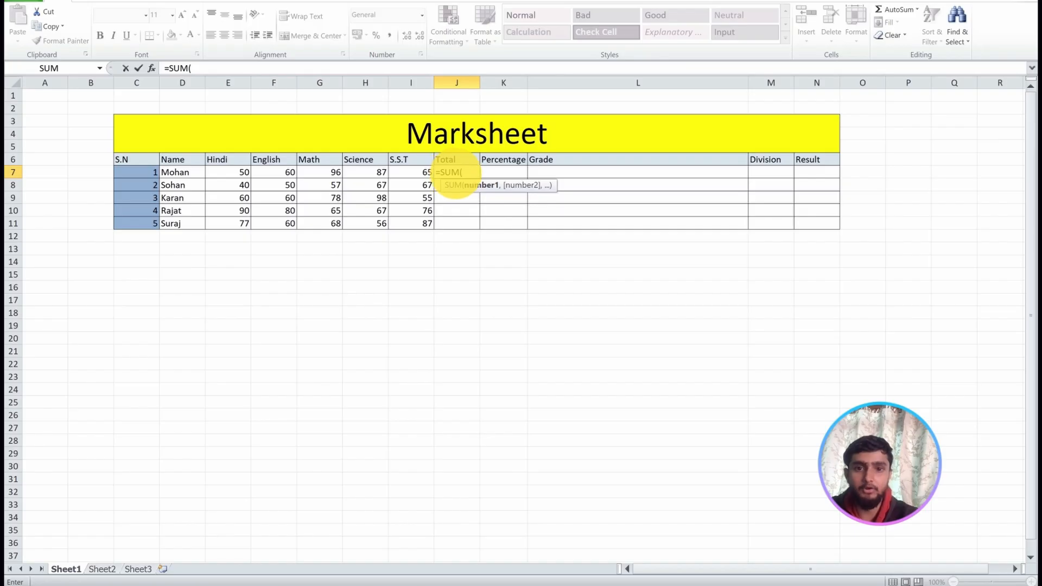
{"action": "left_click_drag", "start_coordinate": [243, 177], "coordinate": [394, 177]}
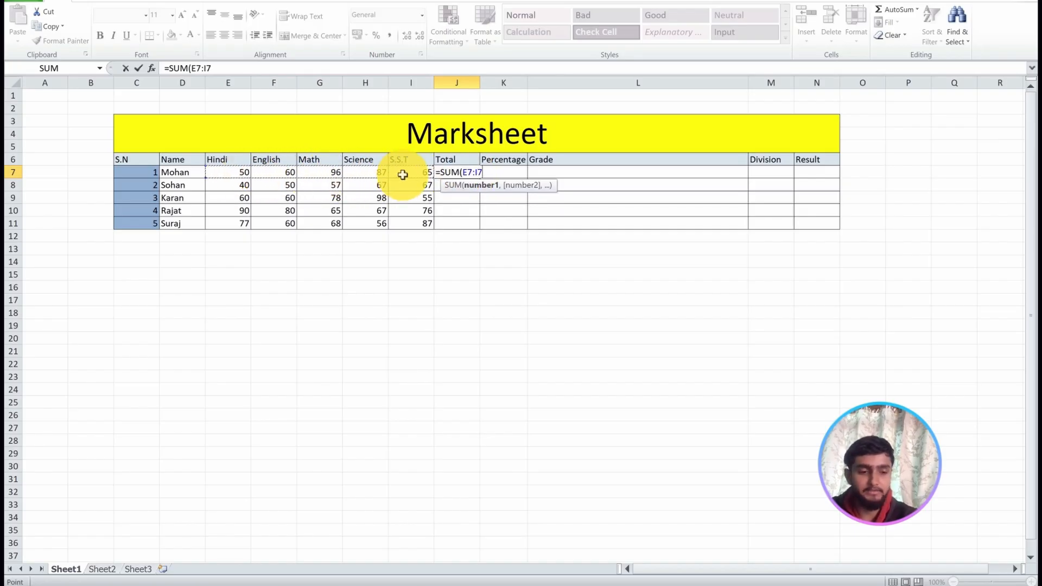
{"action": "key", "text": "Return"}
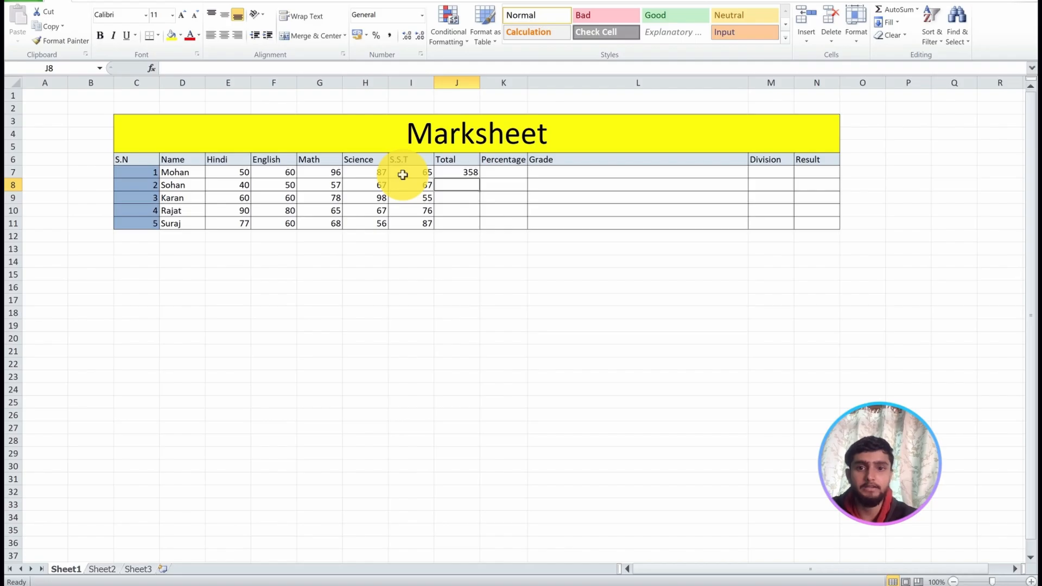
{"action": "left_click", "coordinate": [466, 173]}
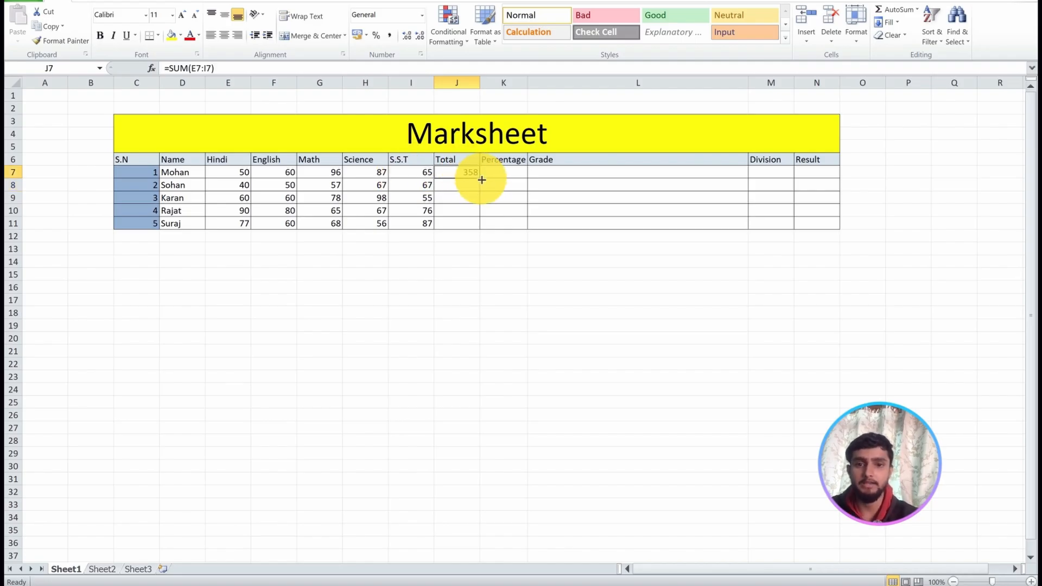
{"action": "double_click", "coordinate": [481, 178]}
{"action": "left_click", "coordinate": [428, 275]}
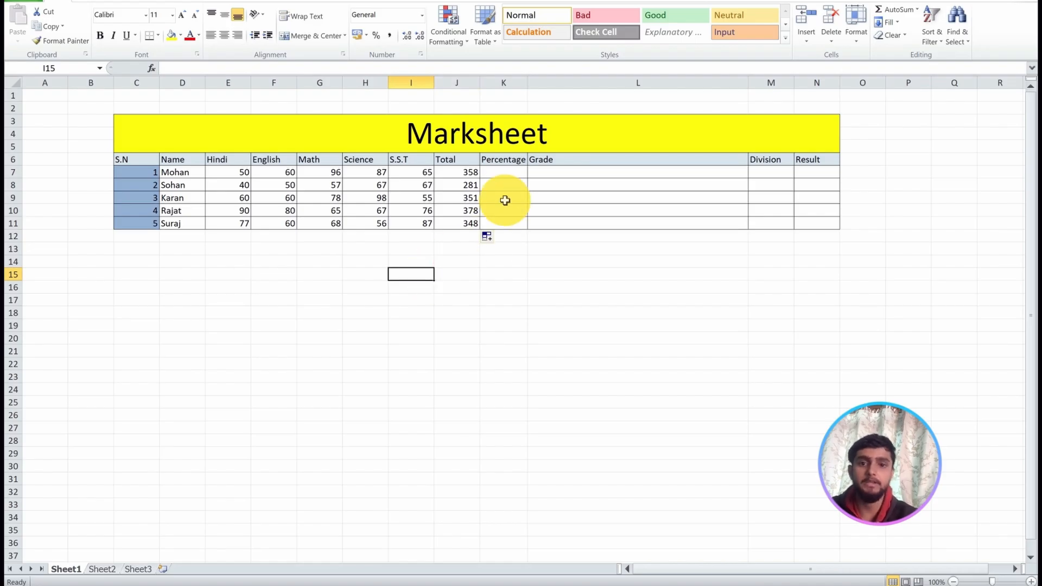
Calculate the percentage in K7 with =J7/500*100 and fill the formula down the Percentage column to row 11
{"action": "left_click", "coordinate": [509, 173]}
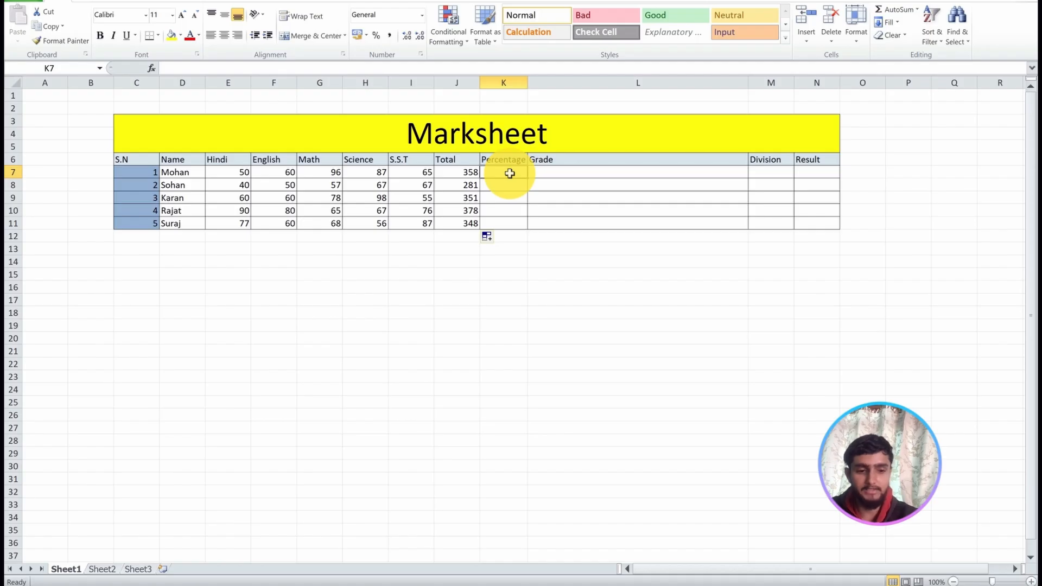
{"action": "type", "text": "="}
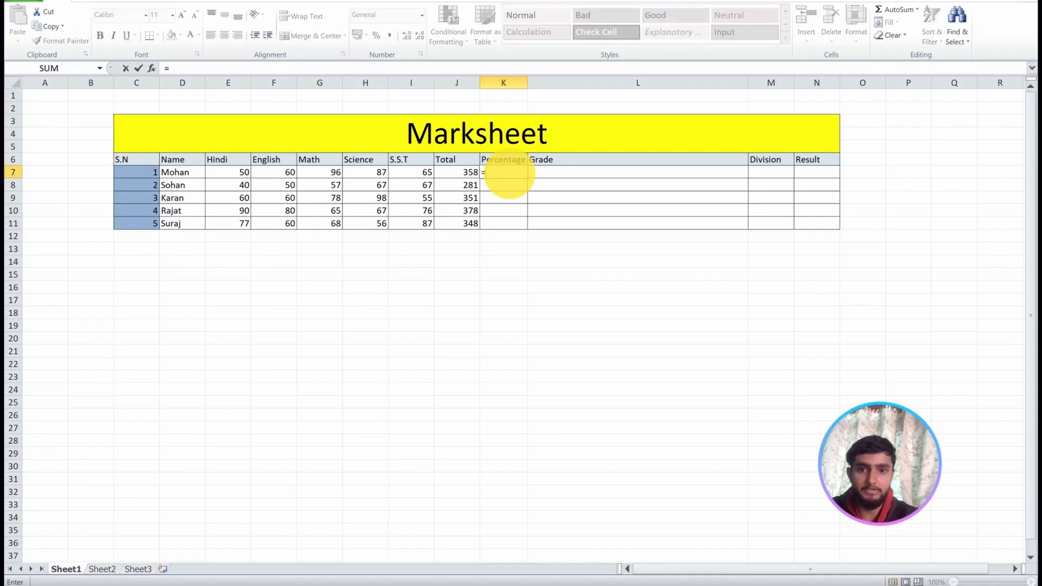
{"action": "left_click", "coordinate": [465, 171]}
{"action": "type", "text": "/"}
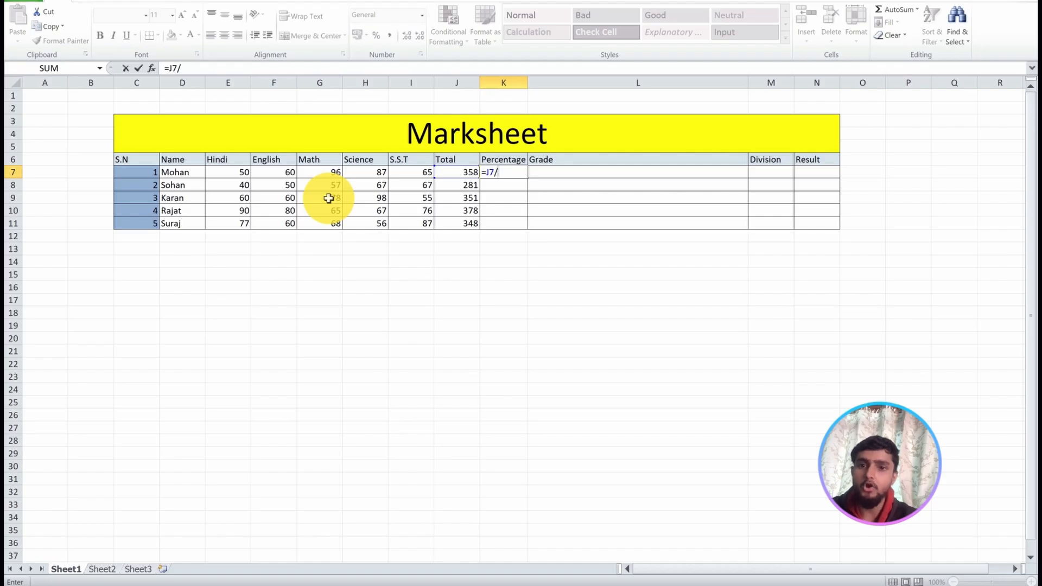
{"action": "type", "text": "500"}
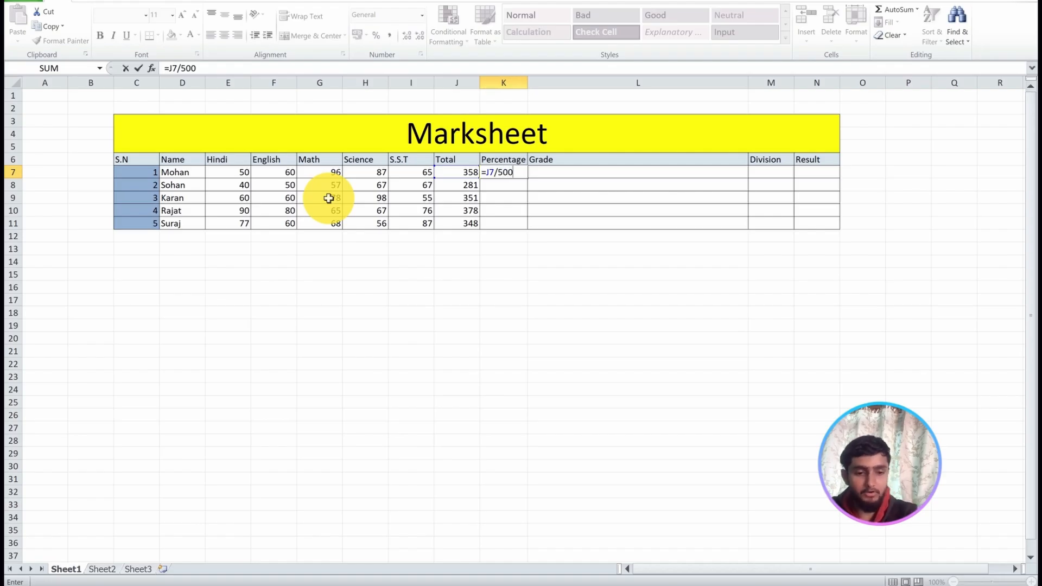
{"action": "type", "text": "*100"}
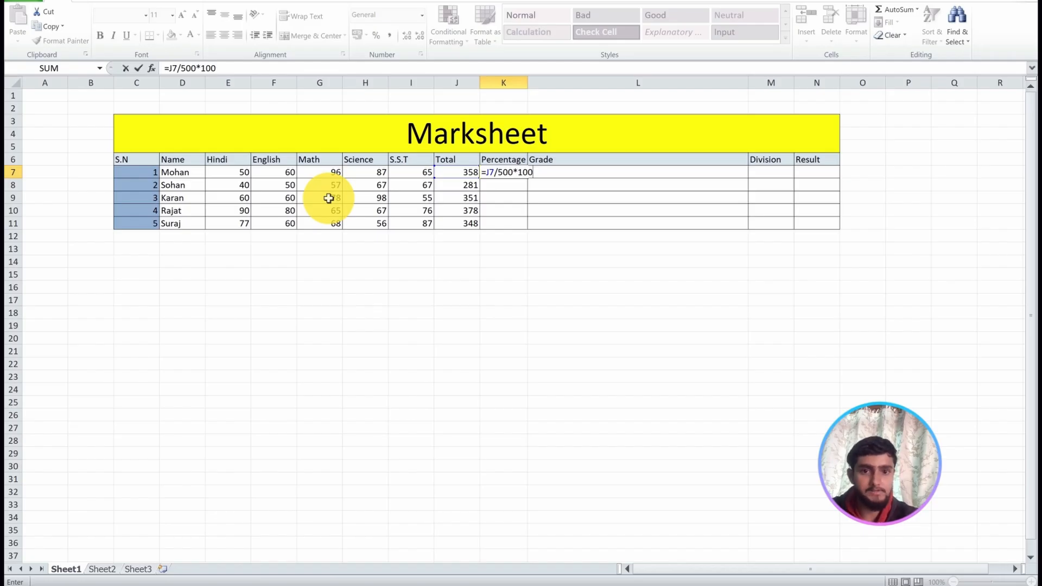
{"action": "key", "text": "Return"}
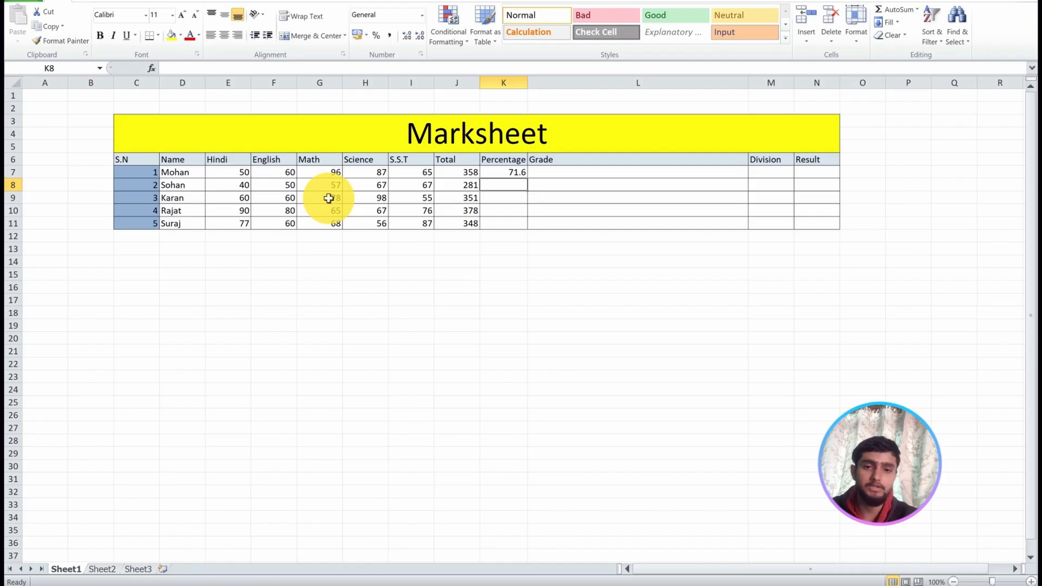
{"action": "left_click", "coordinate": [513, 172]}
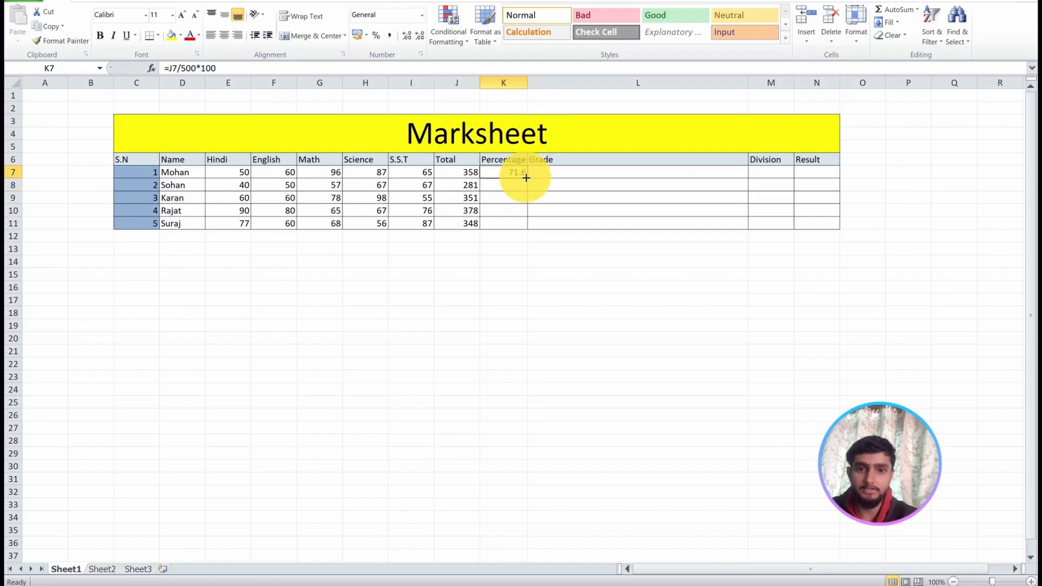
{"action": "double_click", "coordinate": [525, 177]}
{"action": "left_click", "coordinate": [488, 291]}
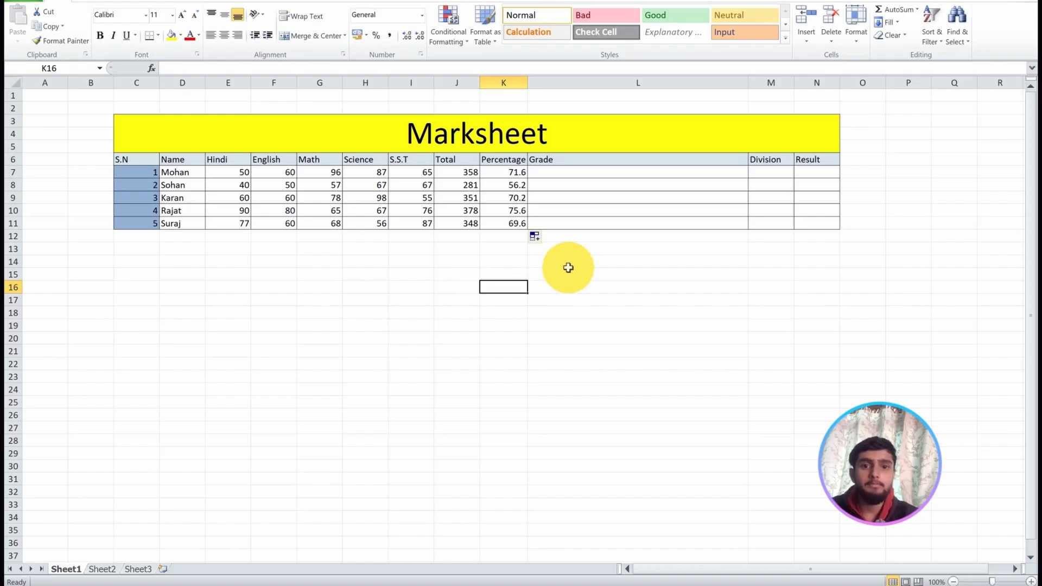
Begin an IF formula in Grade cell L7 that returns "A" when K7>80
{"action": "left_click", "coordinate": [605, 173]}
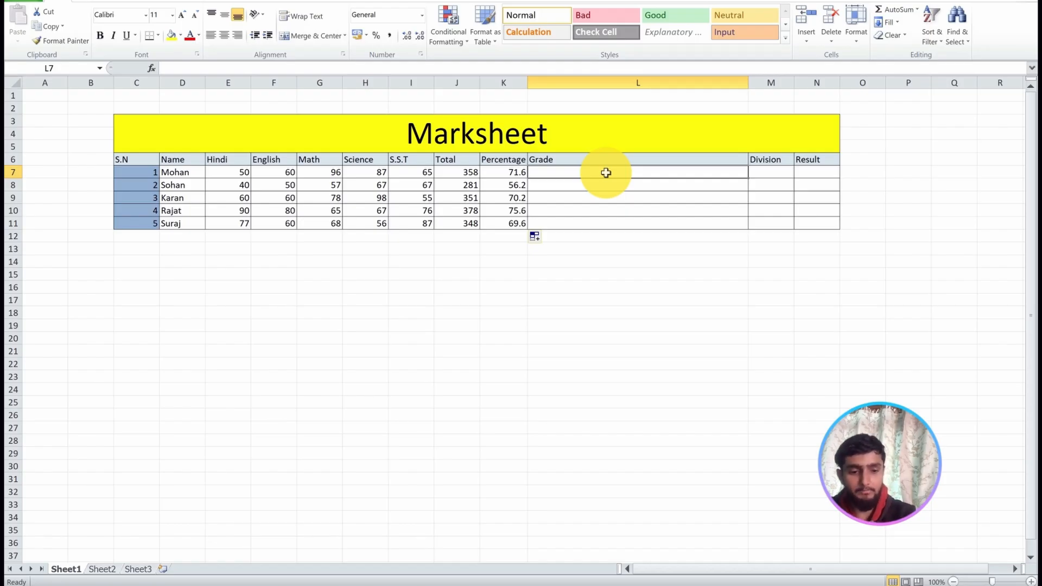
{"action": "type", "text": "=if"}
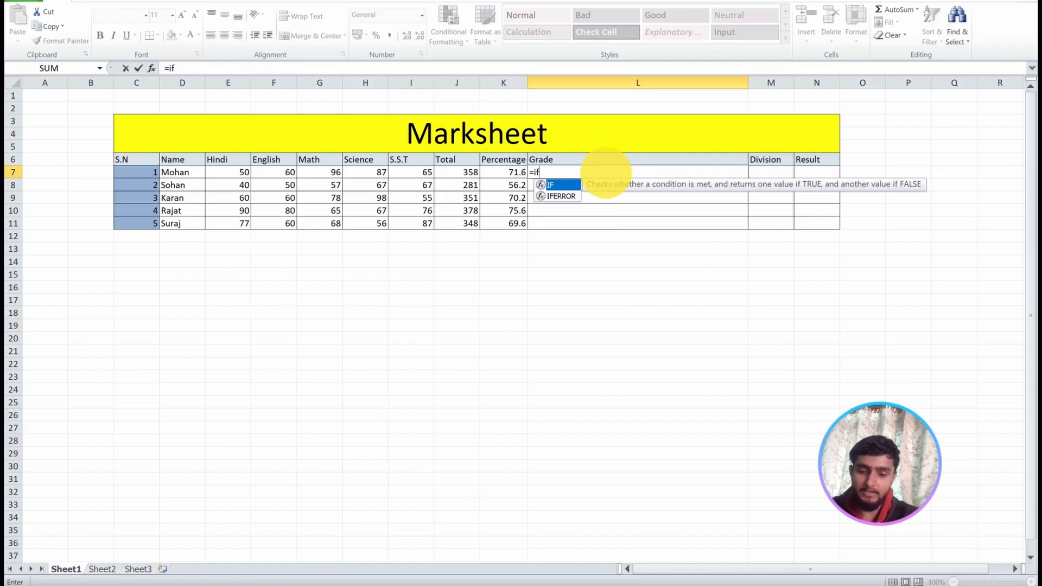
{"action": "key", "text": "Tab"}
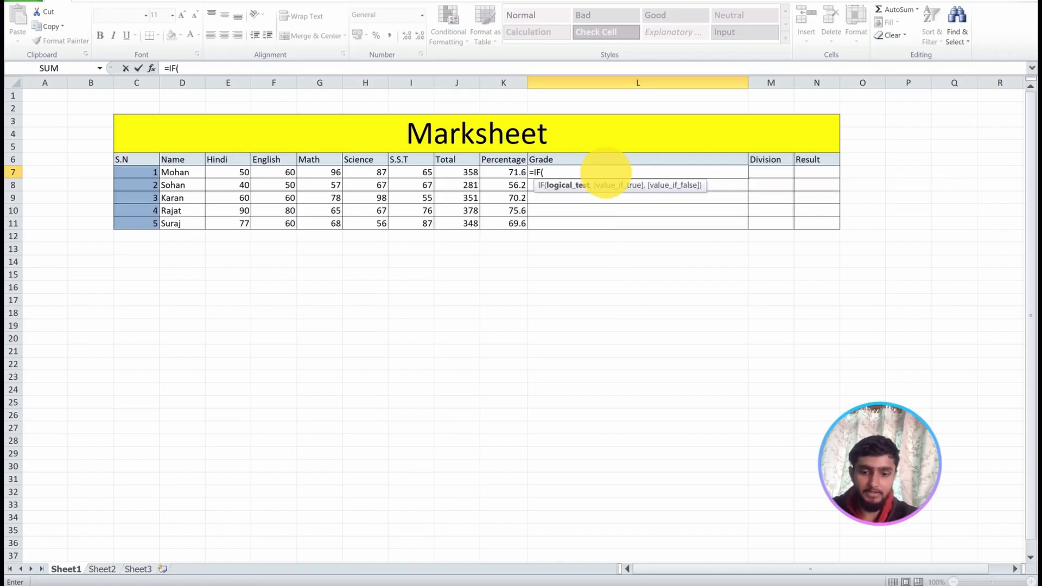
{"action": "left_click", "coordinate": [512, 172]}
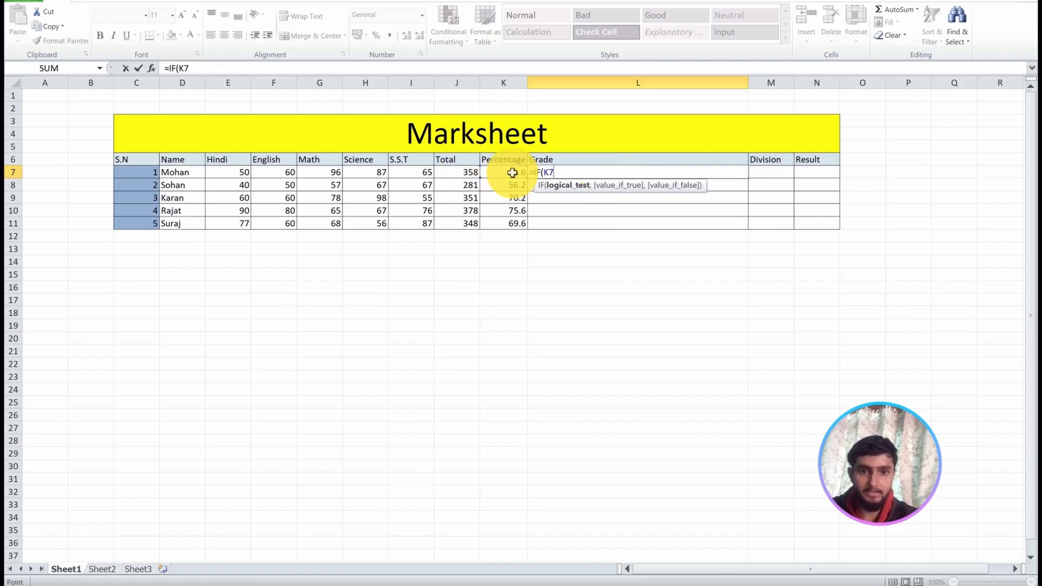
{"action": "type", "text": ">"}
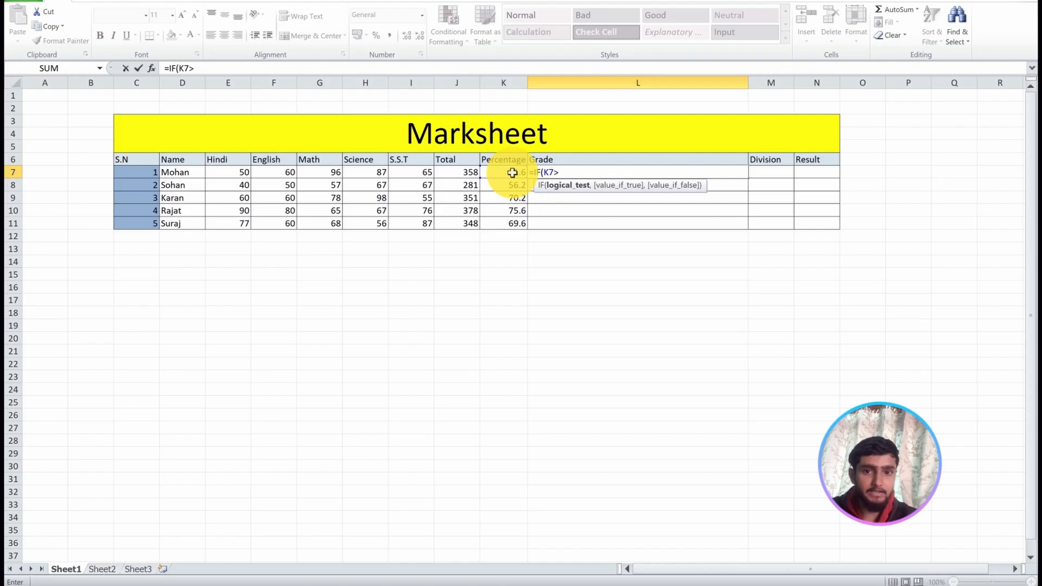
{"action": "type", "text": "80"}
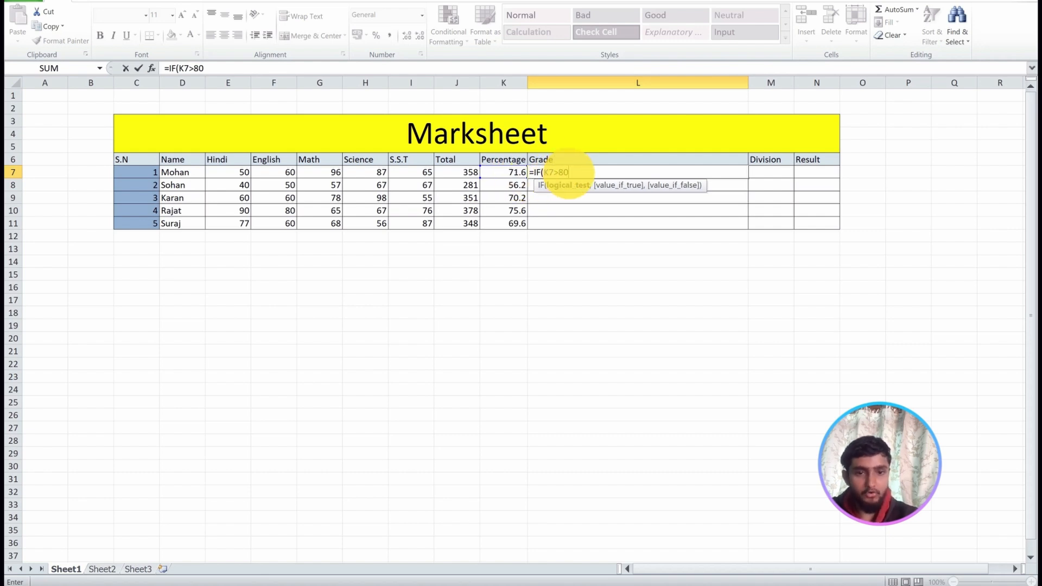
{"action": "type", "text": ",\""}
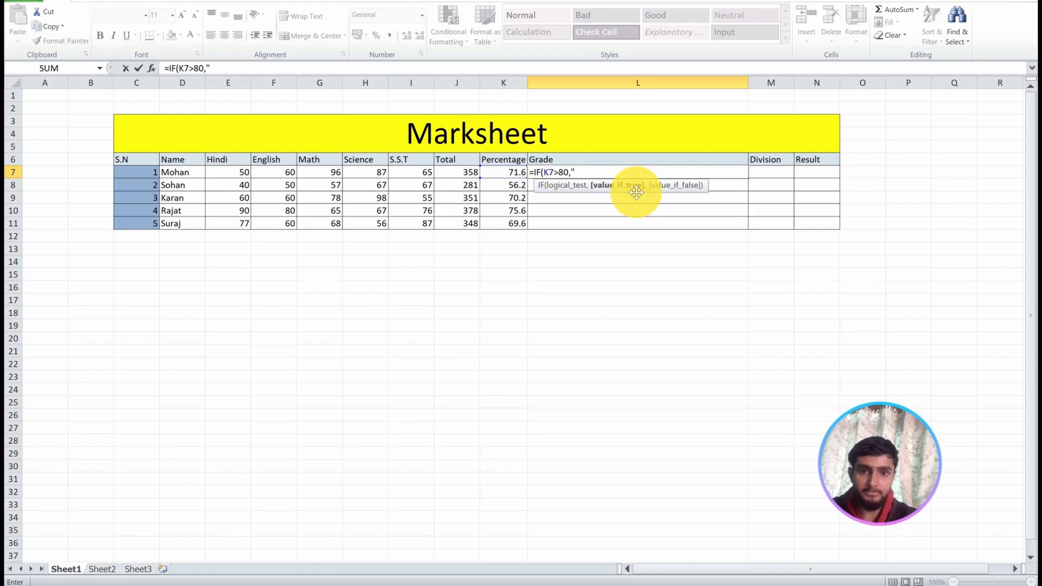
{"action": "type", "text": "A"}
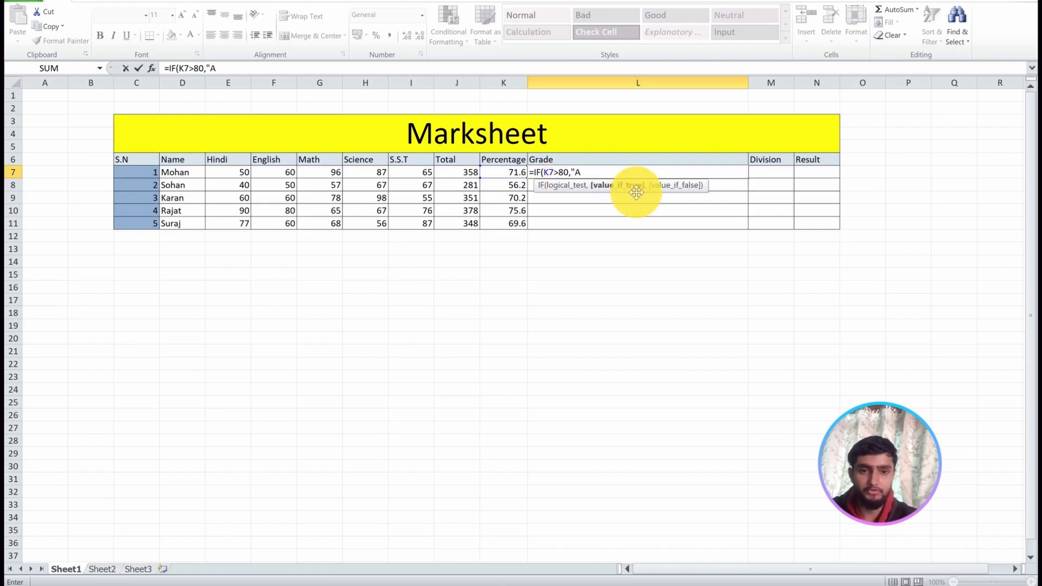
{"action": "type", "text": "\""}
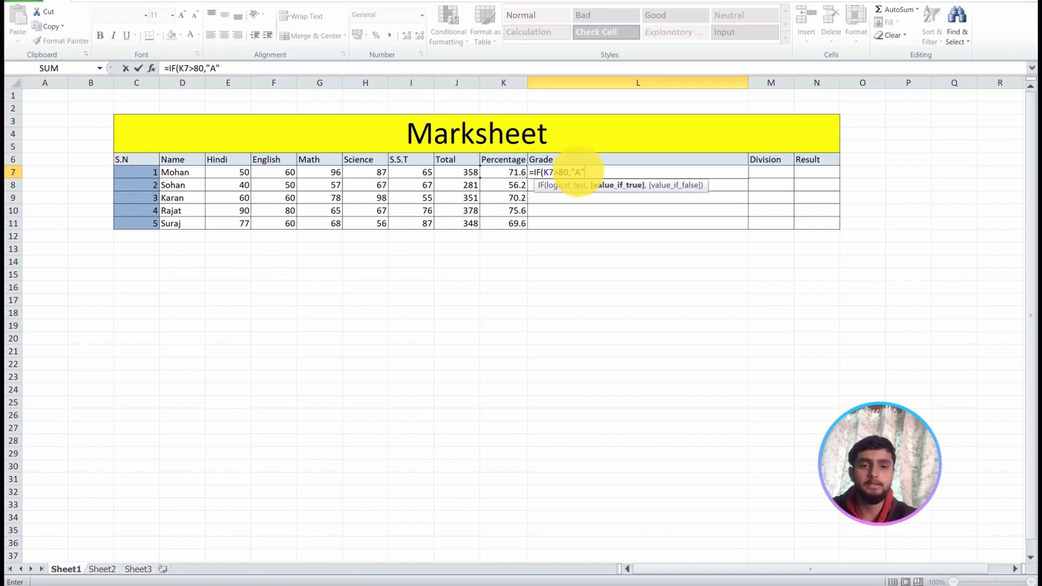
Nest a second IF as the false value of the L7 grade formula, returning "B" when K7>60
{"action": "type", "text": ","}
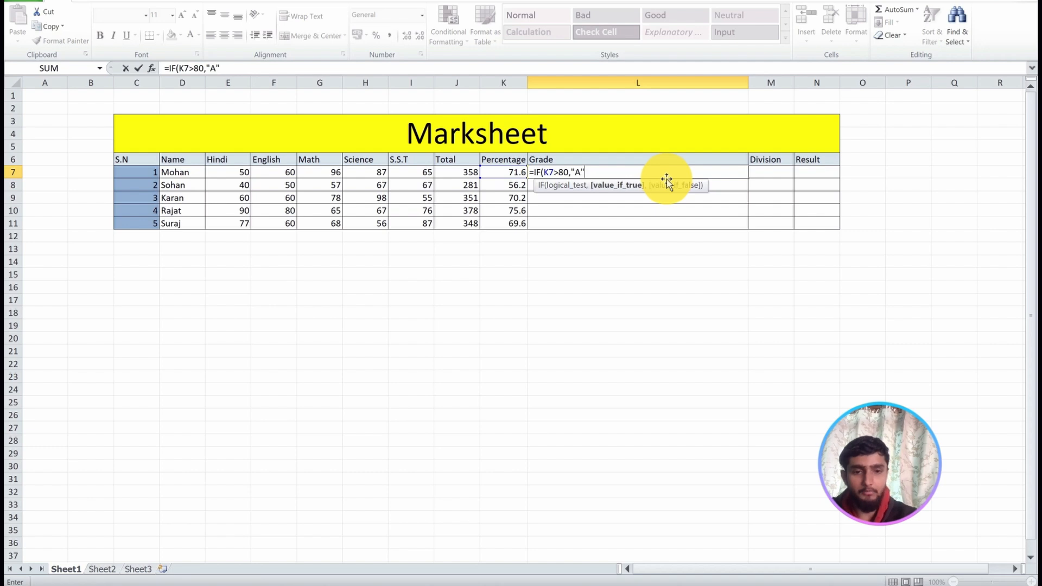
{"action": "type", "text": "IF("}
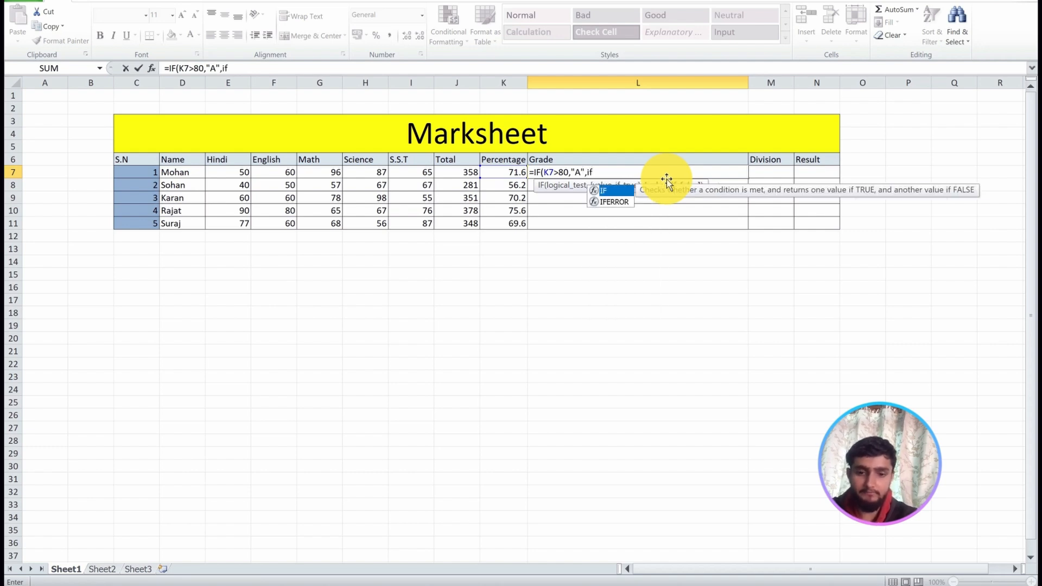
{"action": "left_click", "coordinate": [503, 173]}
{"action": "type", "text": ">"}
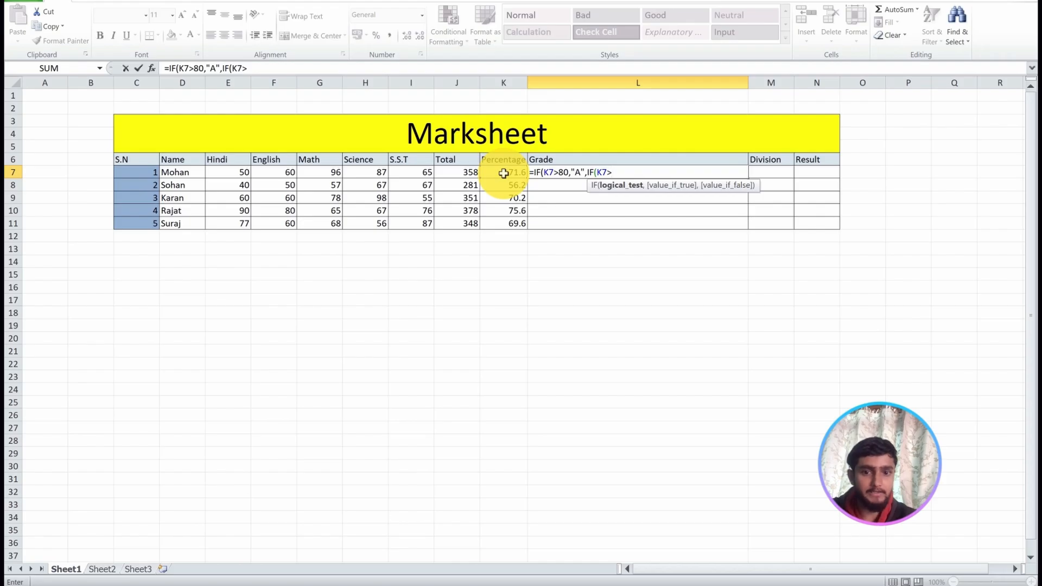
{"action": "type", "text": "60"}
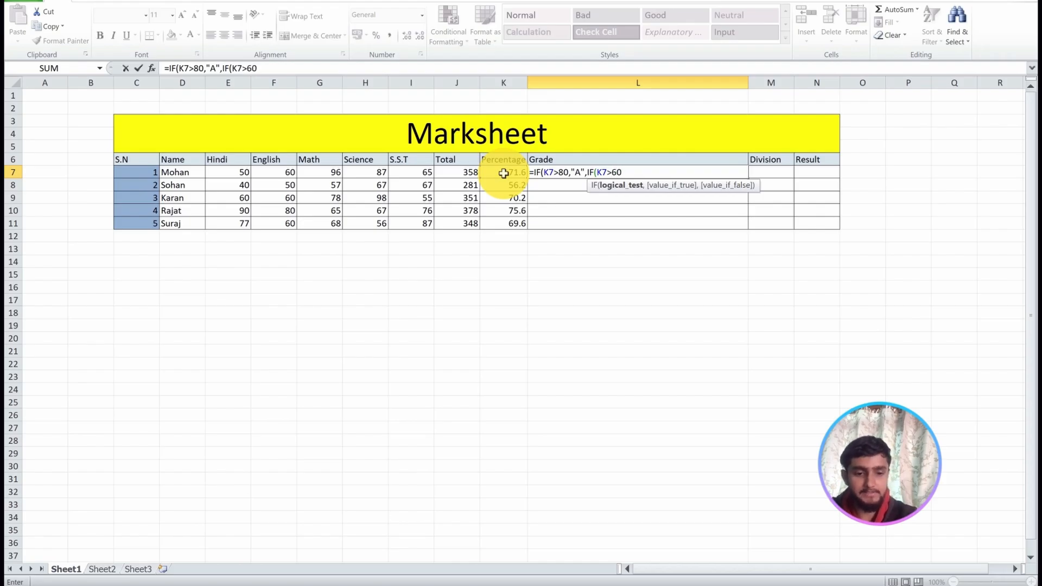
{"action": "type", "text": ",\"B"}
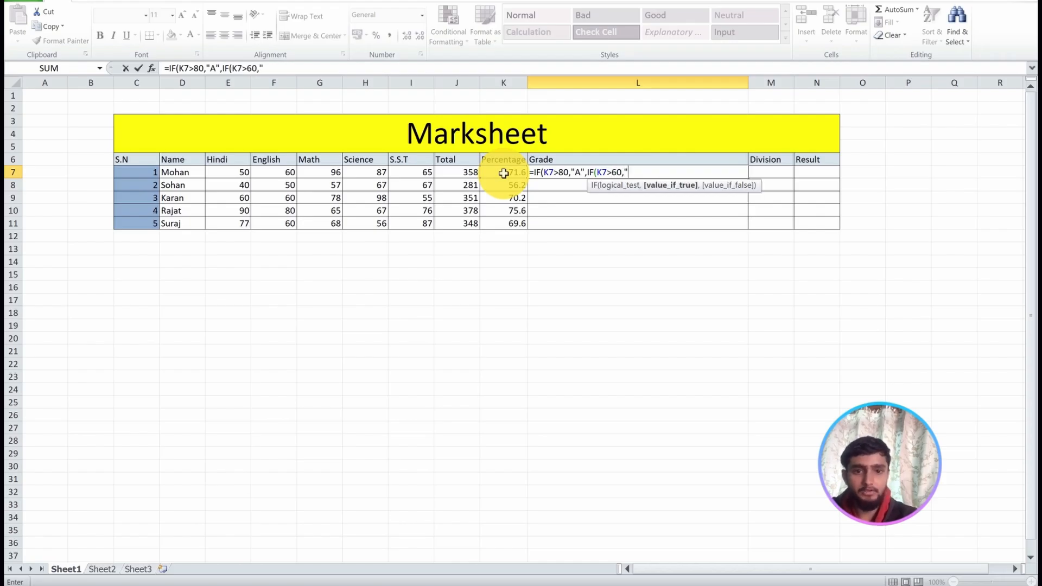
{"action": "type", "text": "\""}
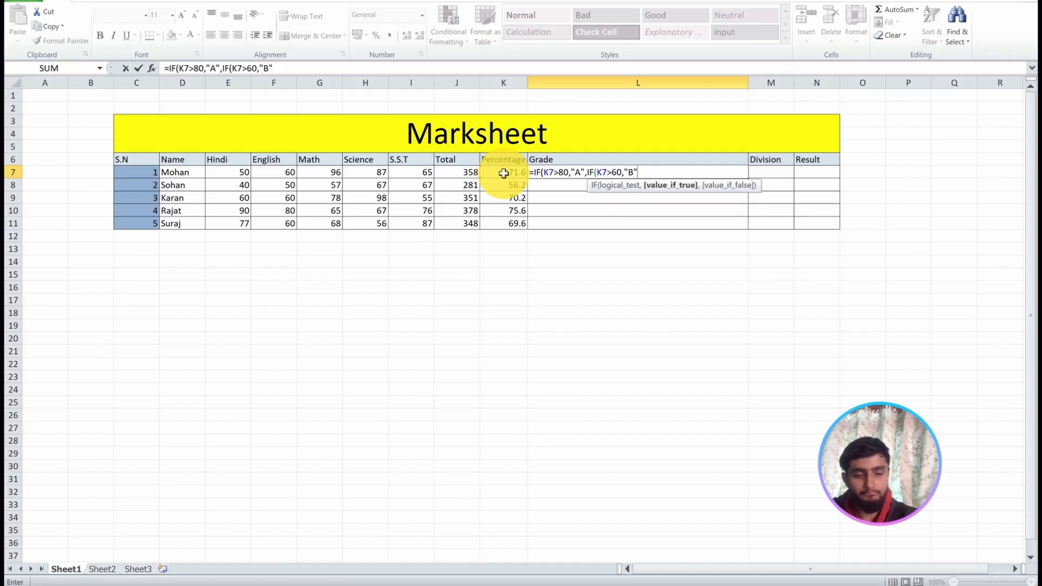
Nest a third IF as the false value of the L7 grade formula, returning "C" when K7>50
{"action": "type", "text": ","}
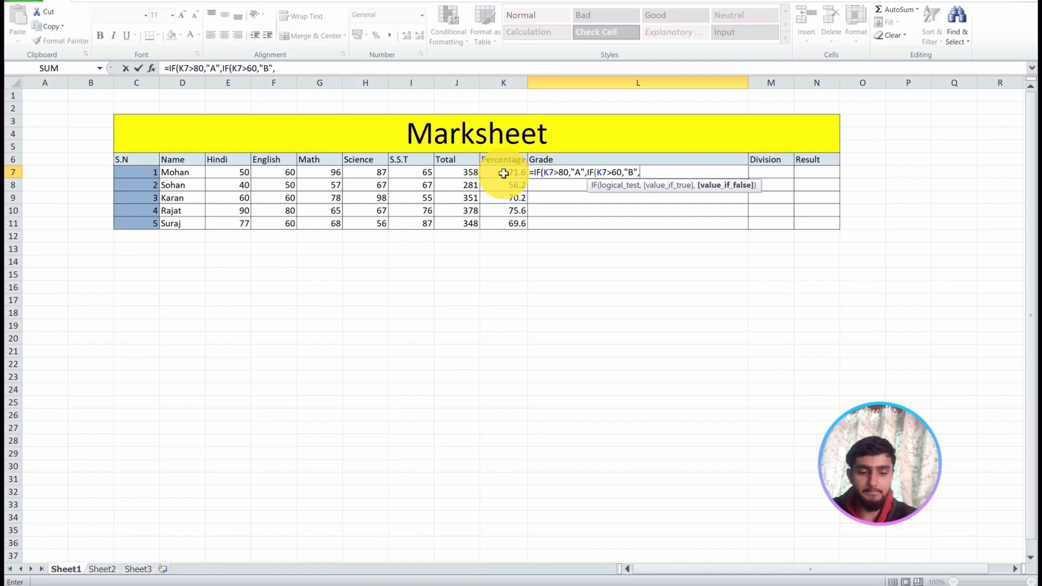
{"action": "type", "text": "IF("}
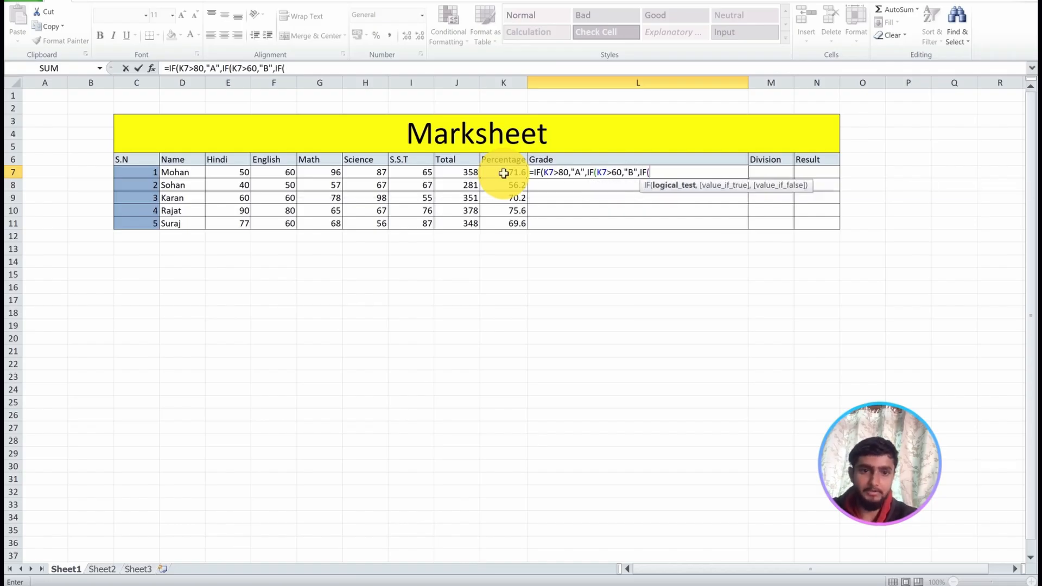
{"action": "left_click", "coordinate": [508, 172]}
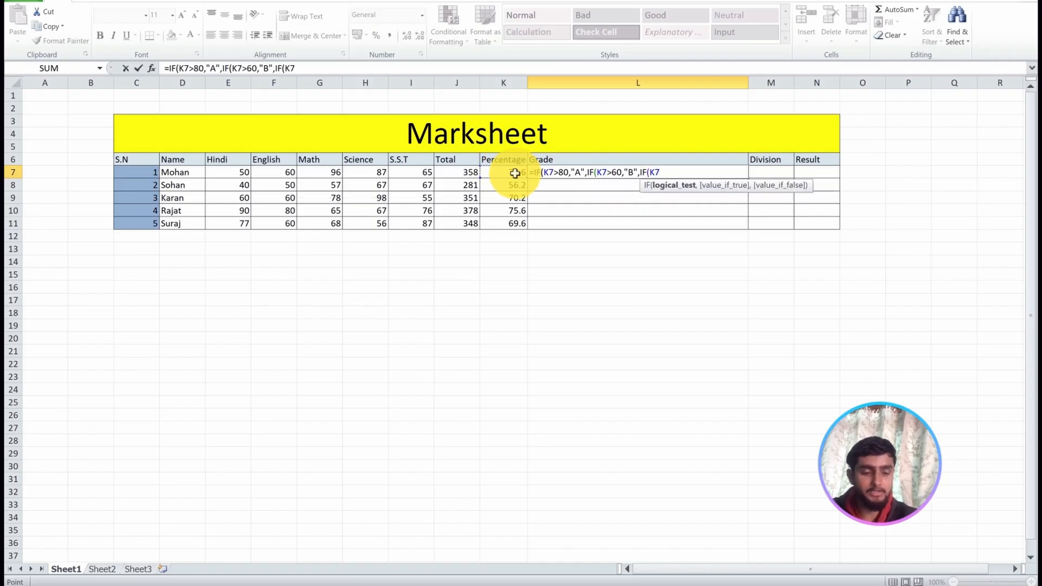
{"action": "type", "text": ">"}
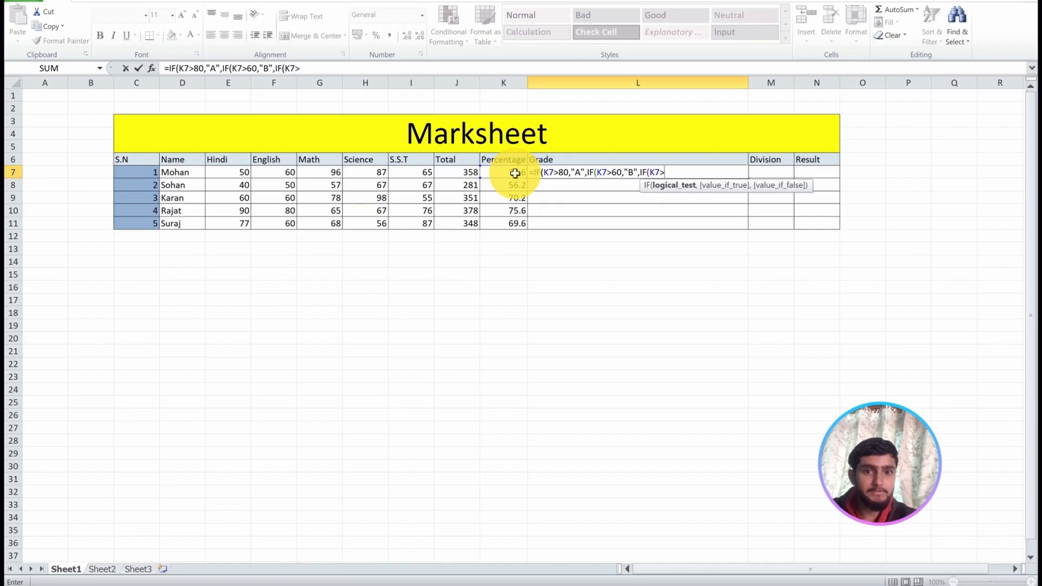
{"action": "type", "text": "50,"}
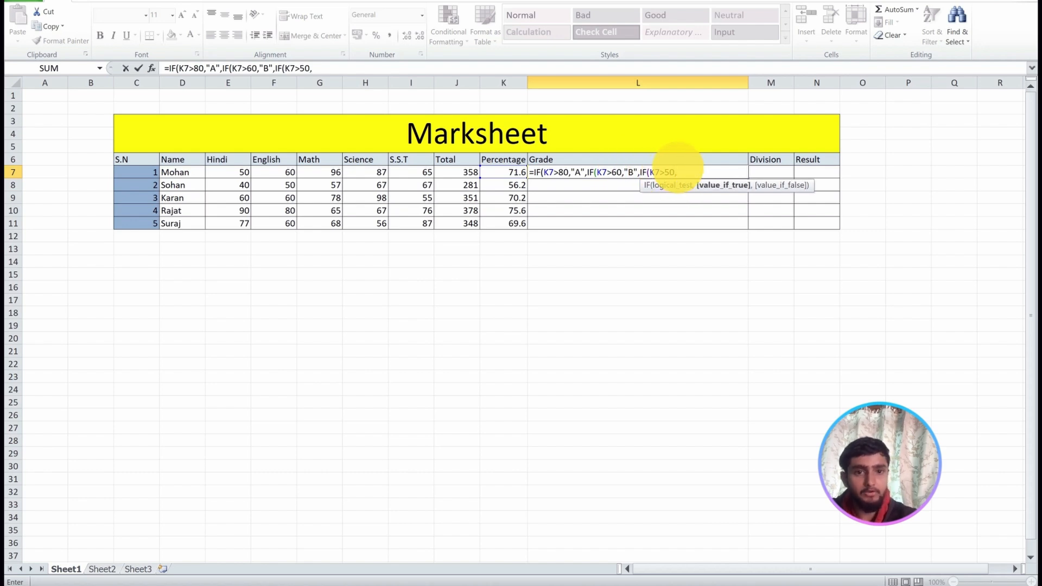
{"action": "type", "text": "C"}
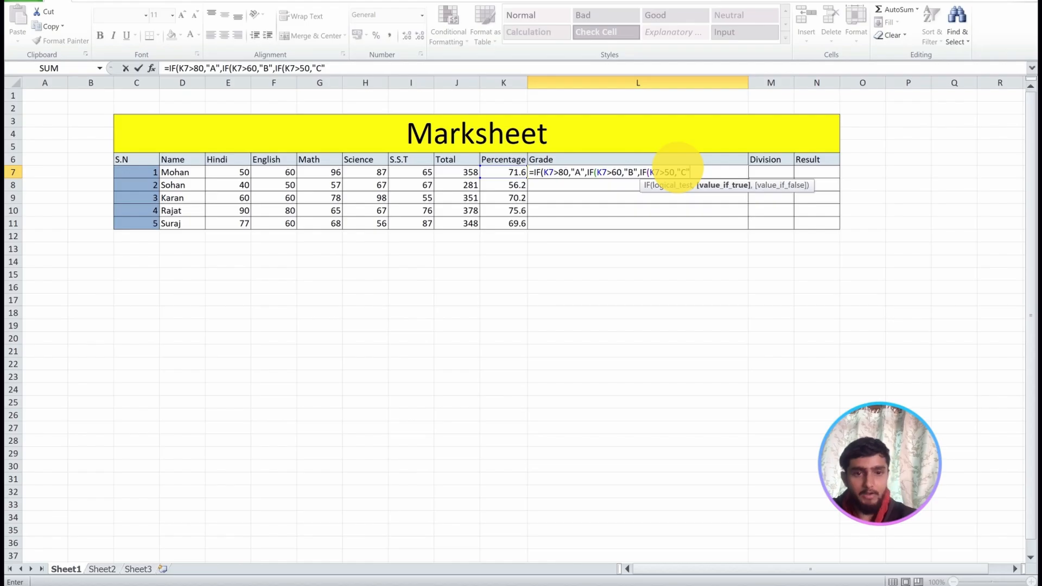
Nest a fourth IF in the L7 grade formula returning "D" when K7<50, close all four parentheses and enter the formula
{"action": "type", "text": "\",IF("}
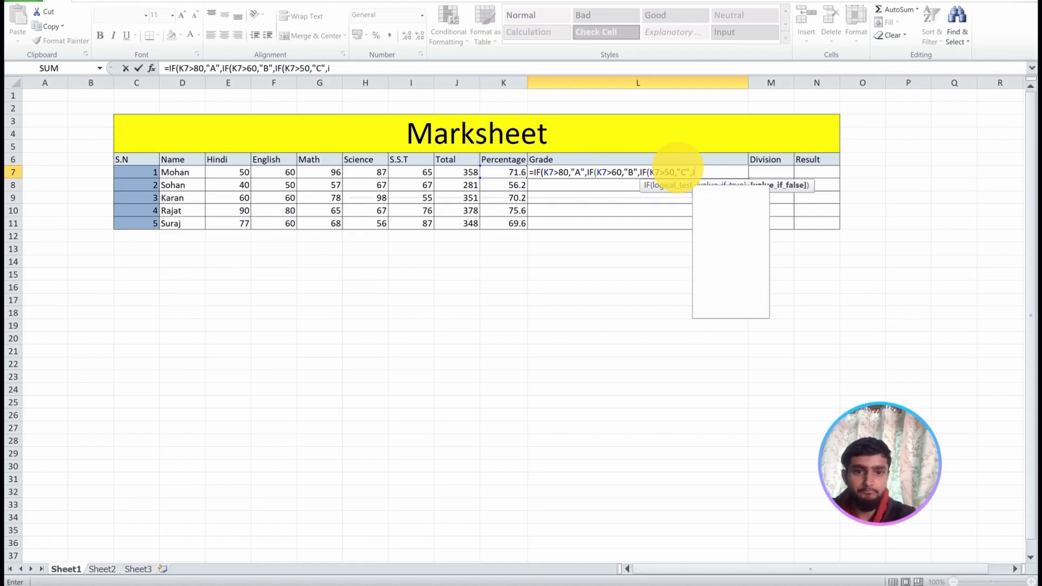
{"action": "left_click", "coordinate": [512, 172]}
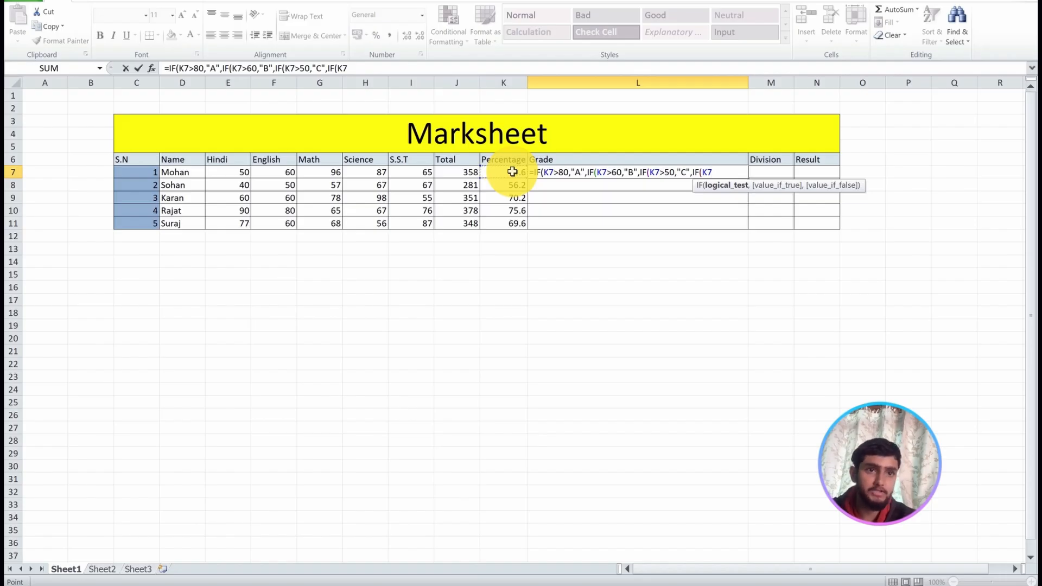
{"action": "type", "text": "<"}
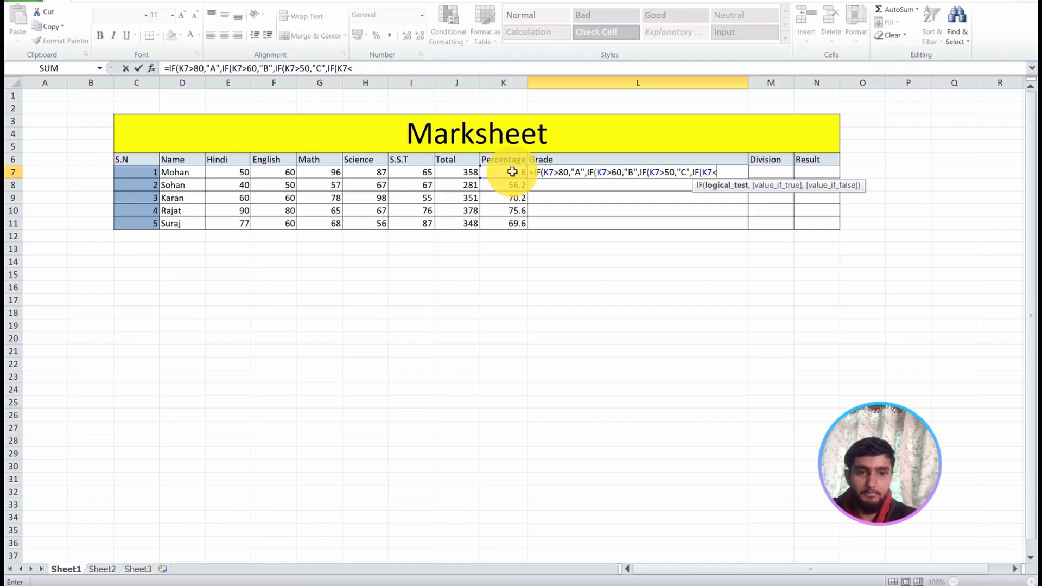
{"action": "type", "text": "50"}
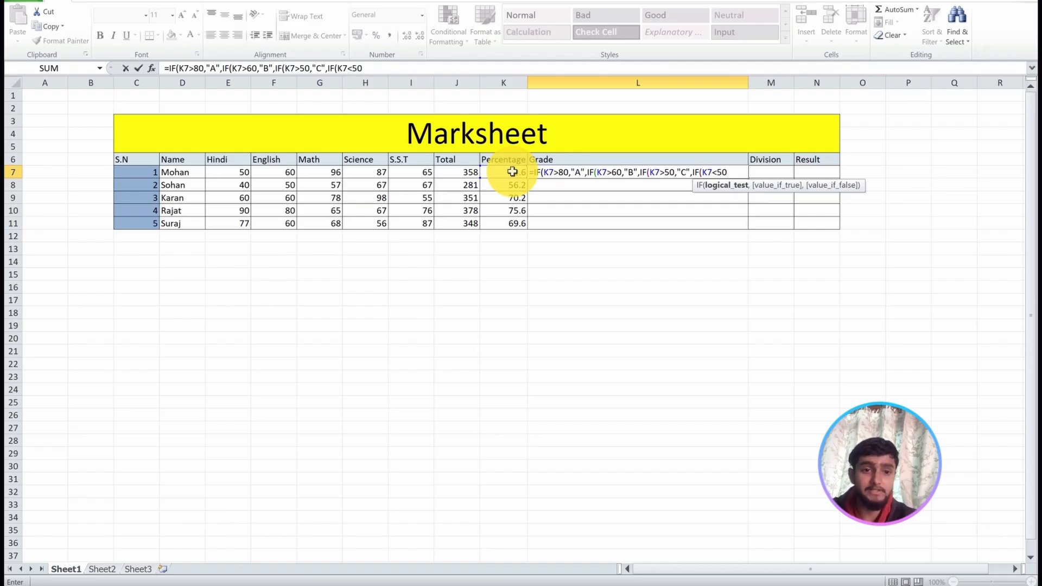
{"action": "type", "text": ",\""}
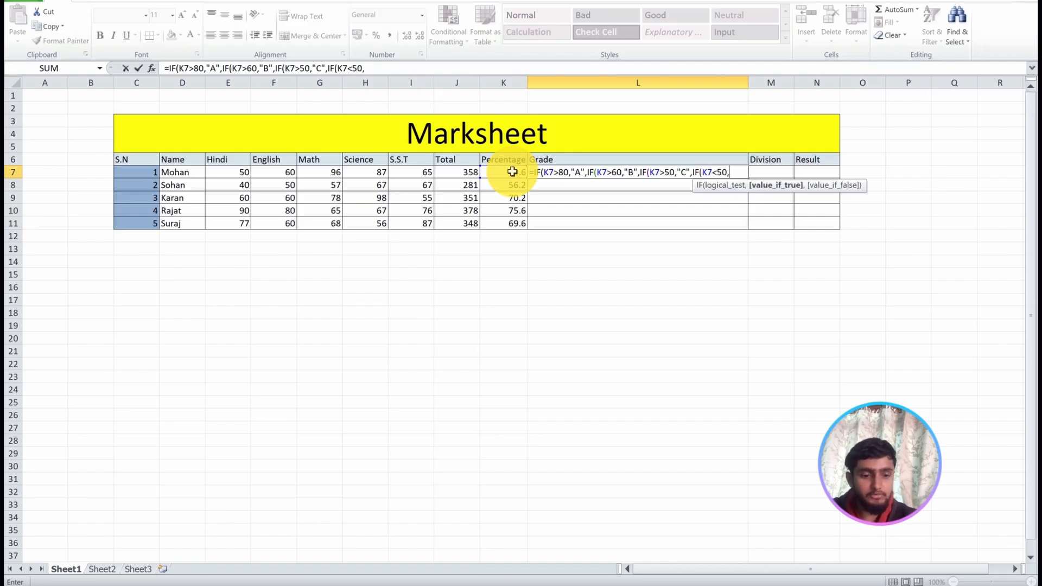
{"action": "type", "text": "D"}
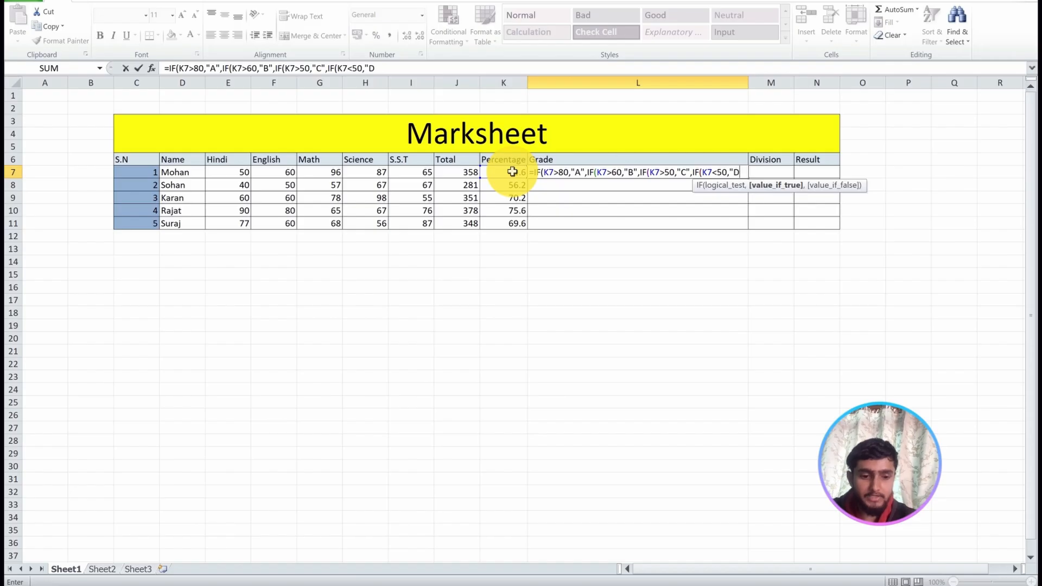
{"action": "type", "text": "\""}
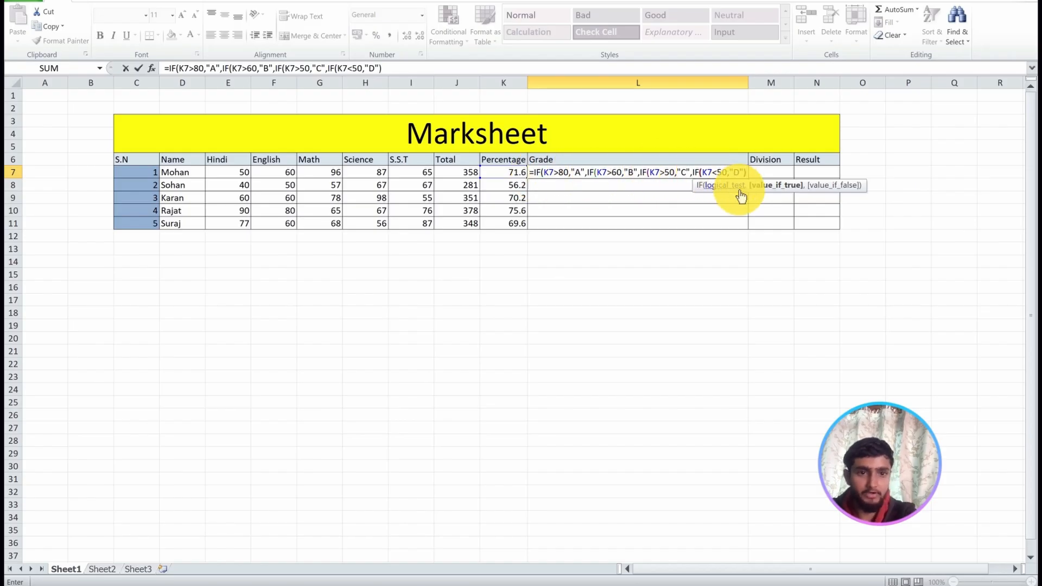
{"action": "type", "text": ")))"}
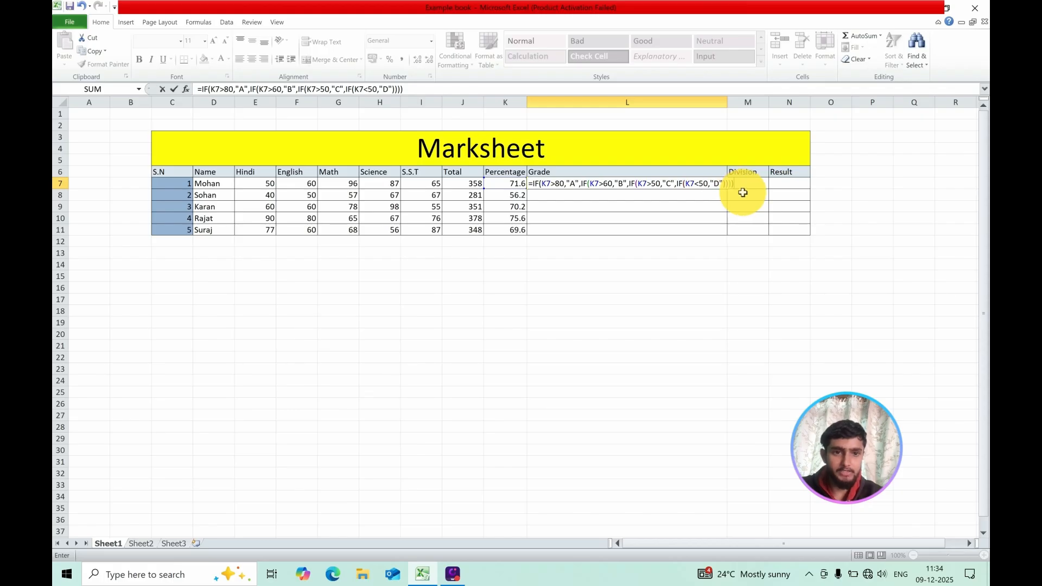
{"action": "key", "text": "Return"}
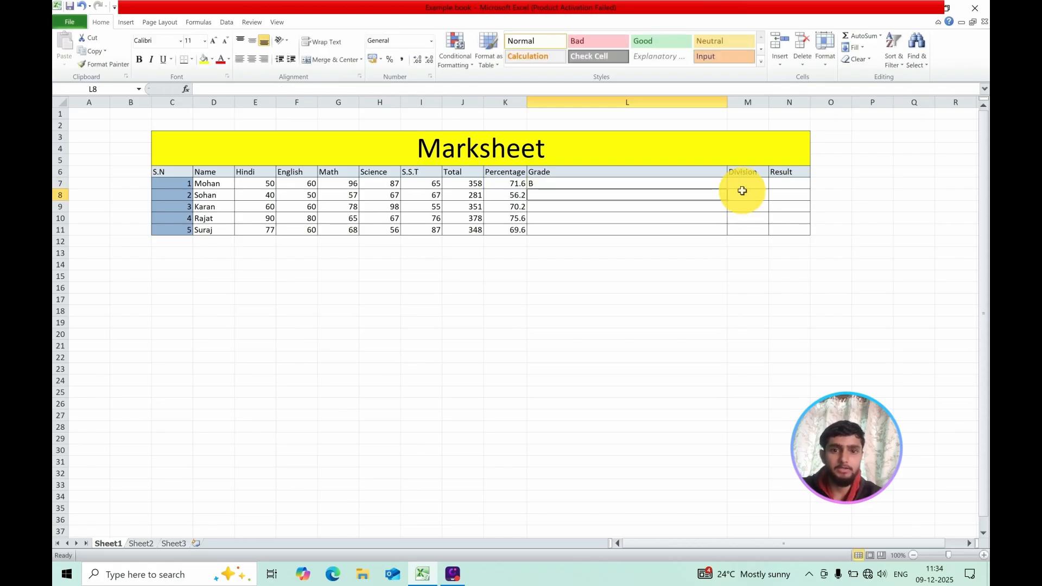
Fill the L7 grade formula down to row 11 and fit the Grade column's width to its contents
{"action": "left_click", "coordinate": [668, 184]}
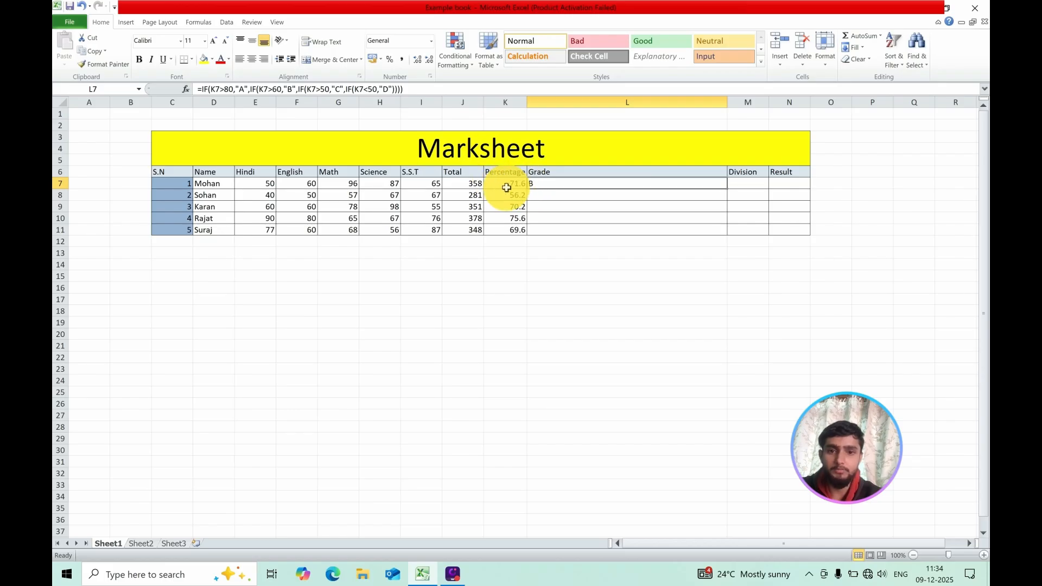
{"action": "double_click", "coordinate": [729, 189]}
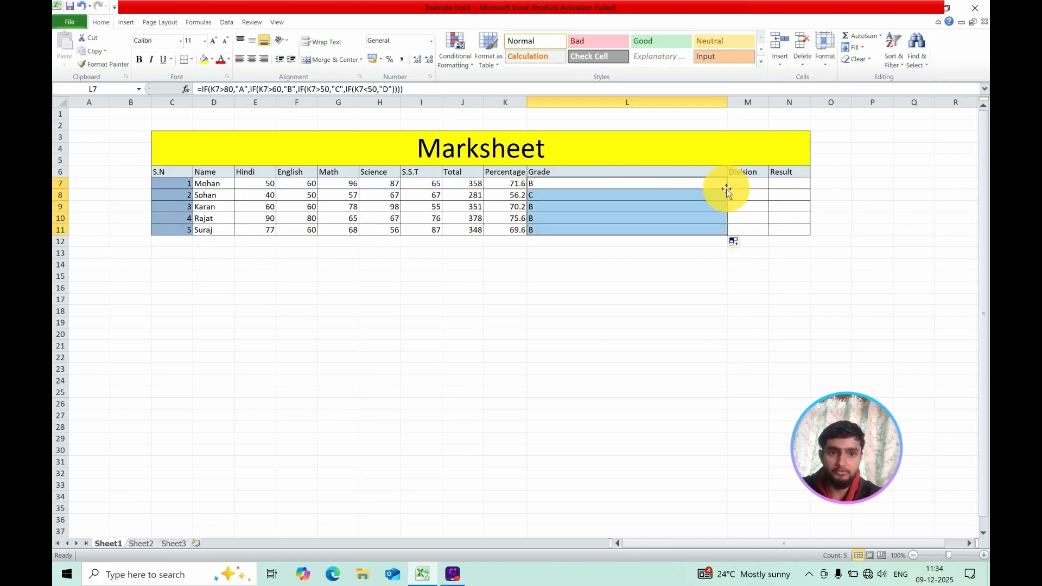
{"action": "left_click", "coordinate": [671, 267]}
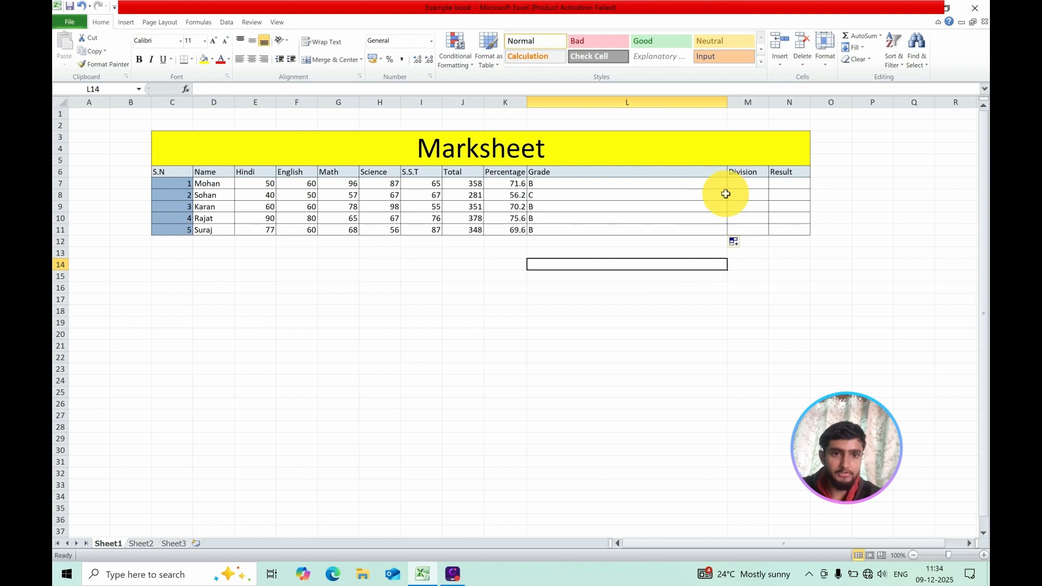
{"action": "double_click", "coordinate": [727, 101]}
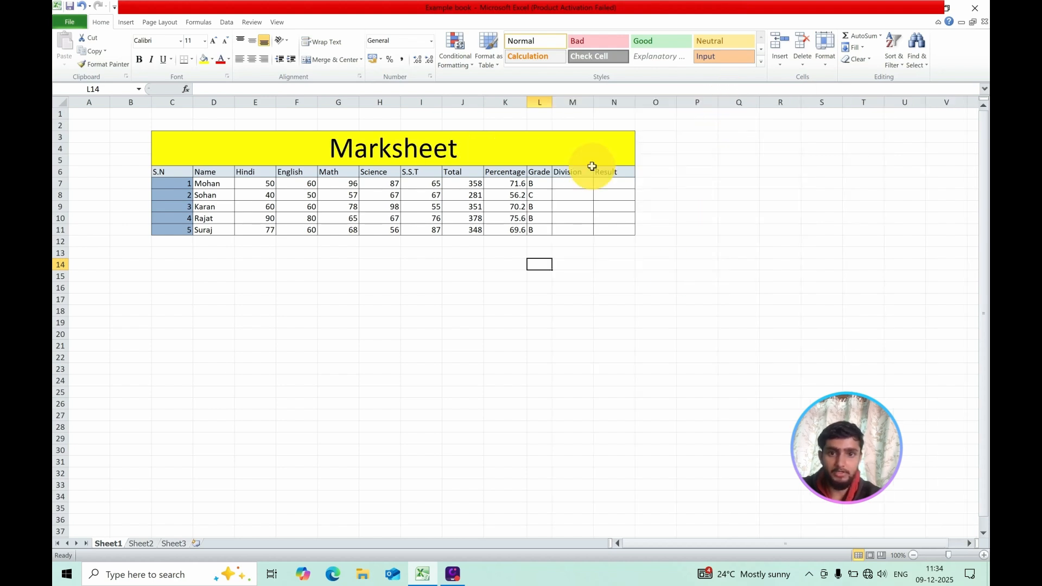
Fit the Division column's width to its contents
{"action": "left_click", "coordinate": [585, 183]}
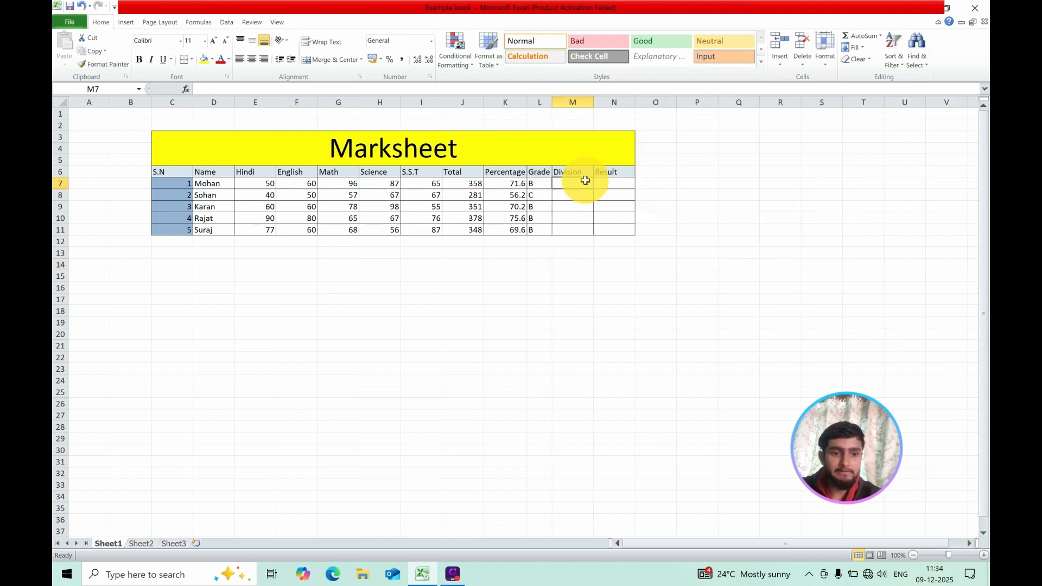
{"action": "double_click", "coordinate": [593, 102]}
{"action": "left_click", "coordinate": [595, 100]}
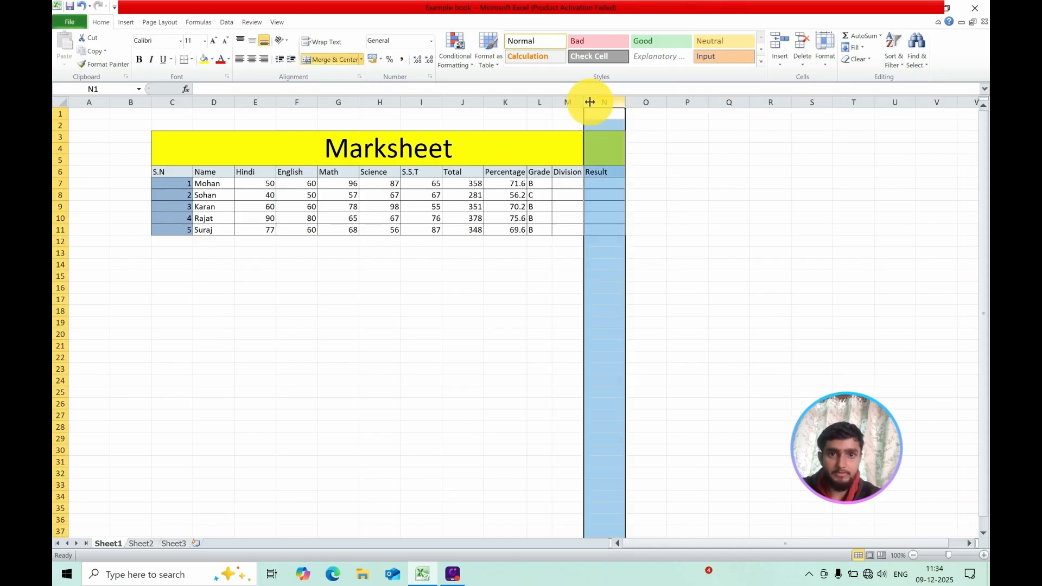
{"action": "right_click", "coordinate": [583, 103]}
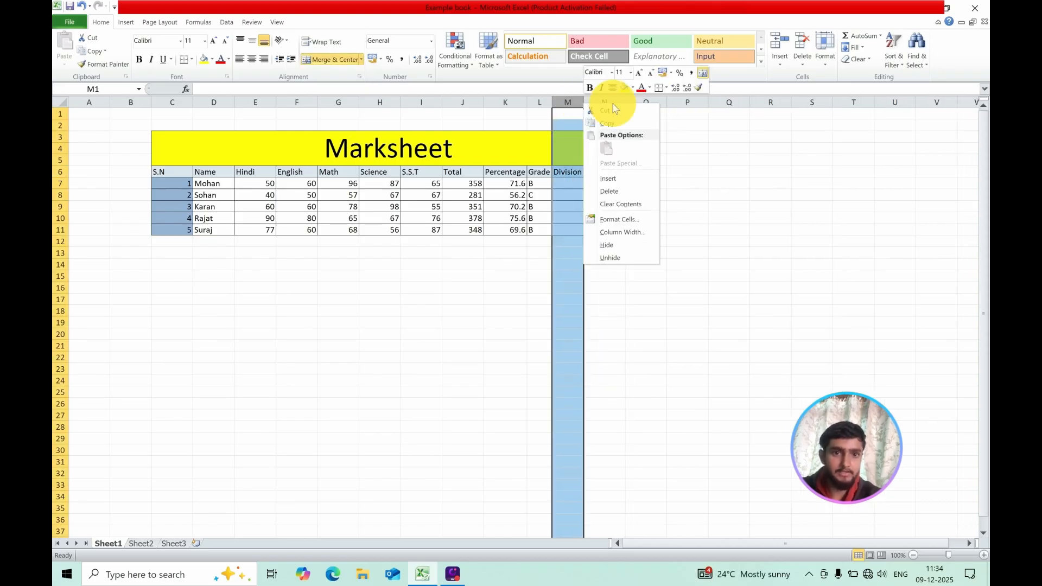
{"action": "left_click", "coordinate": [714, 154]}
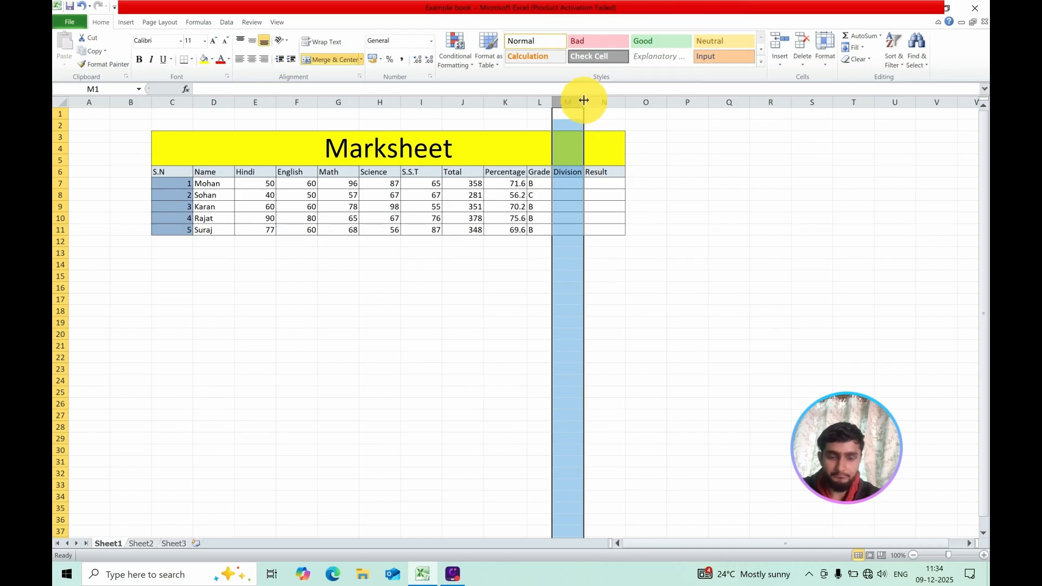
Widen the Division column M to several times its width to make room for a long formula
{"action": "left_click_drag", "start_coordinate": [583, 100], "coordinate": [723, 93]}
{"action": "left_click", "coordinate": [505, 345]}
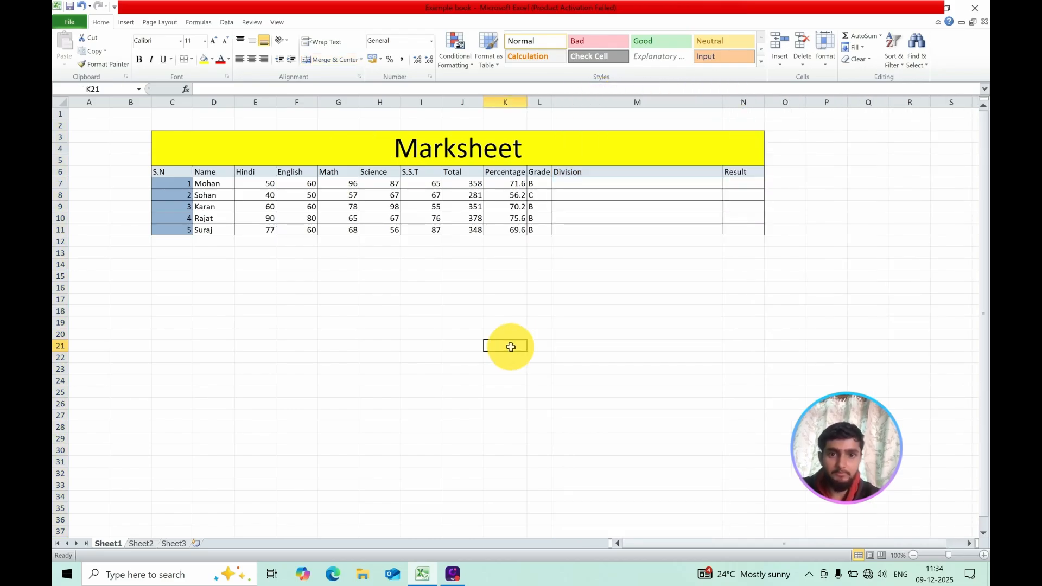
Begin an IF formula in Division cell M7 that returns "First" when K7>60
{"action": "left_click", "coordinate": [594, 182]}
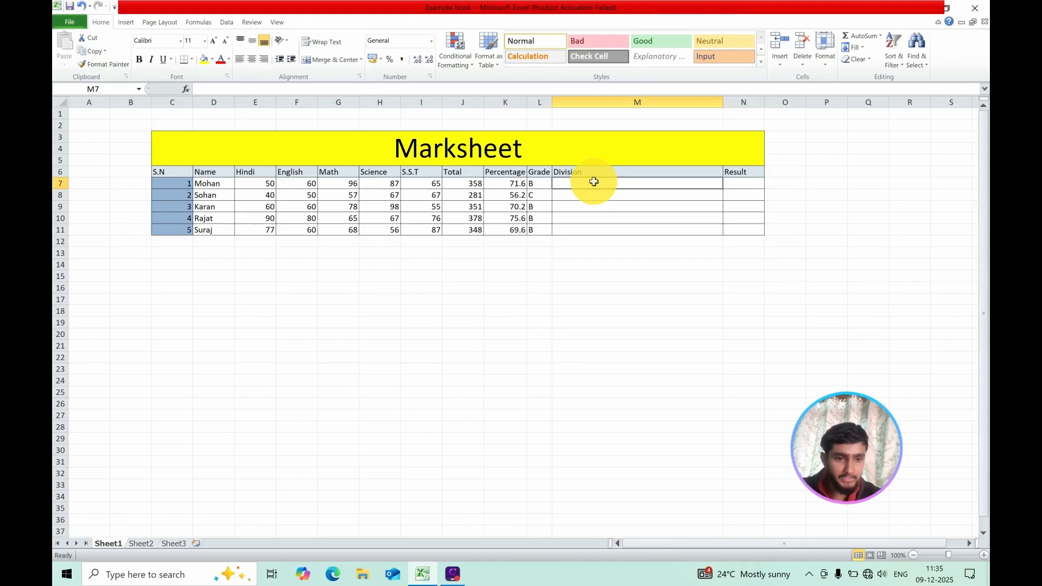
{"action": "type", "text": "=IF("}
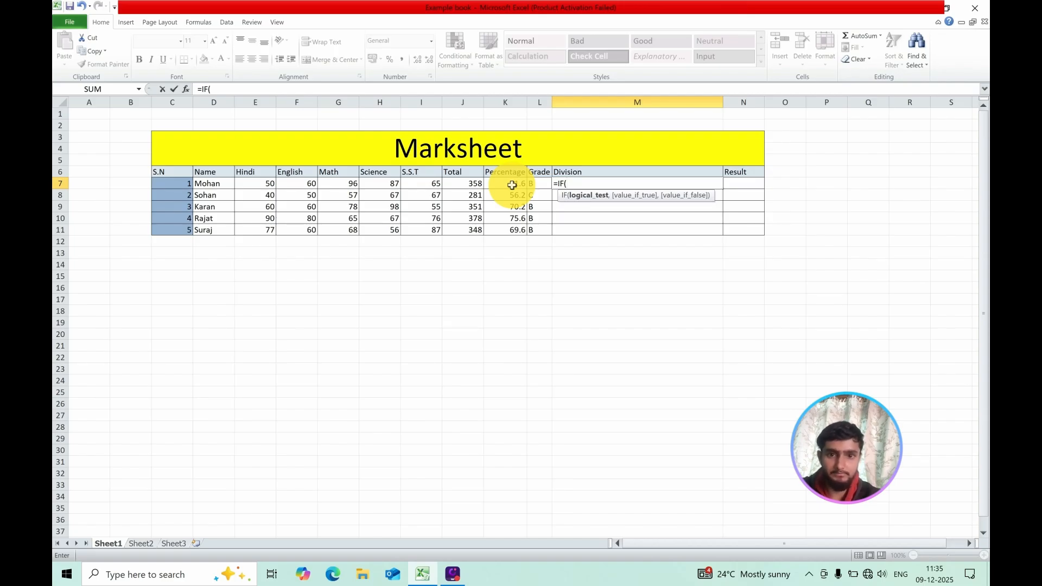
{"action": "left_click", "coordinate": [512, 185]}
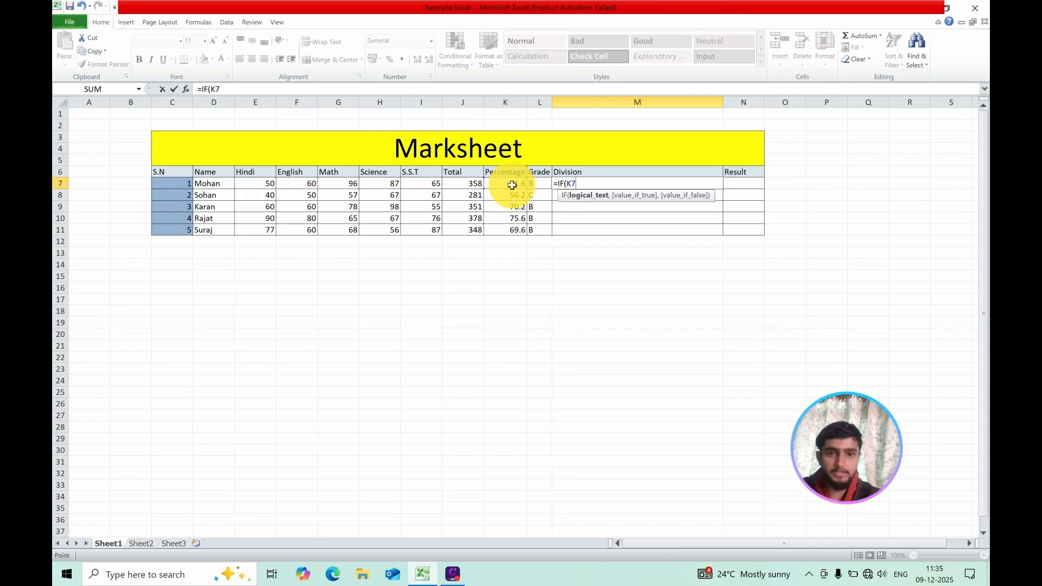
{"action": "type", "text": ">"}
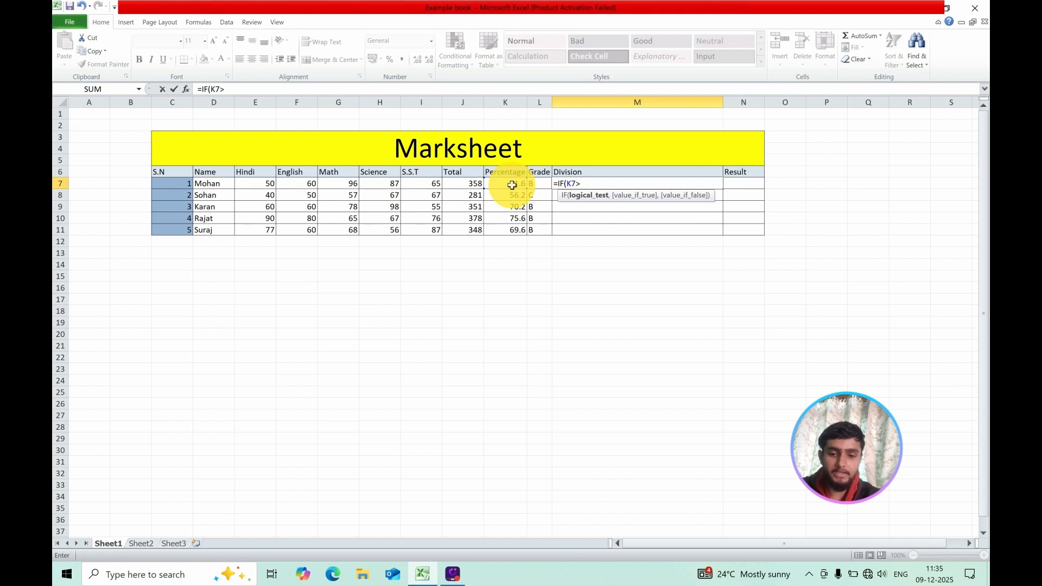
{"action": "type", "text": "60"}
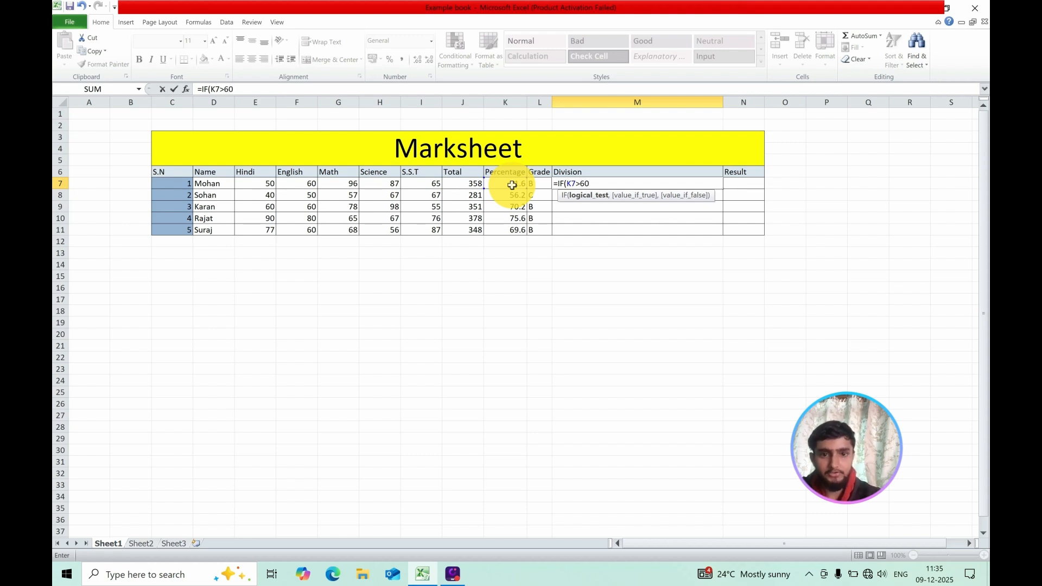
{"action": "type", "text": ","}
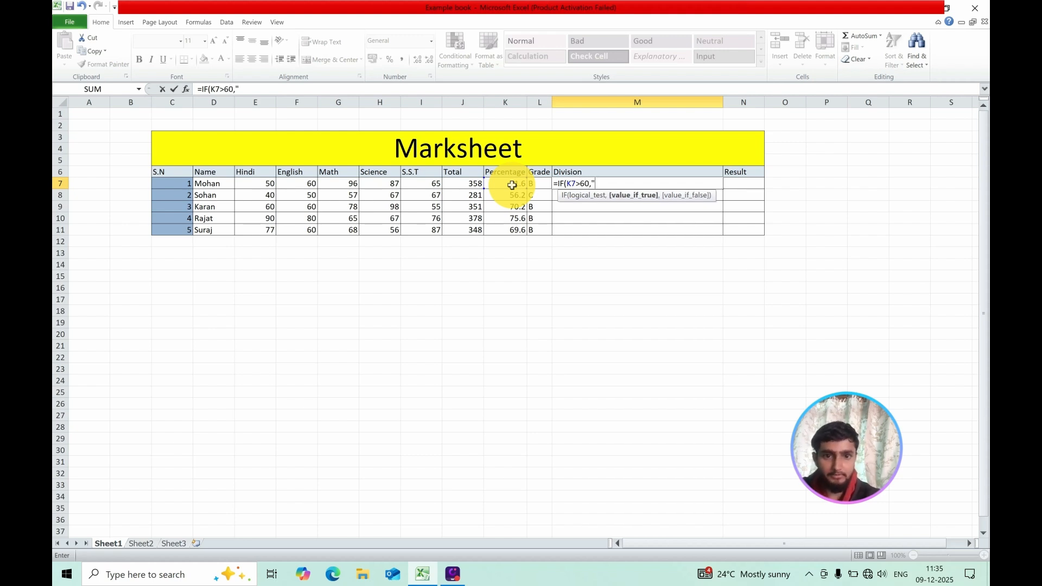
{"action": "type", "text": "\"First"}
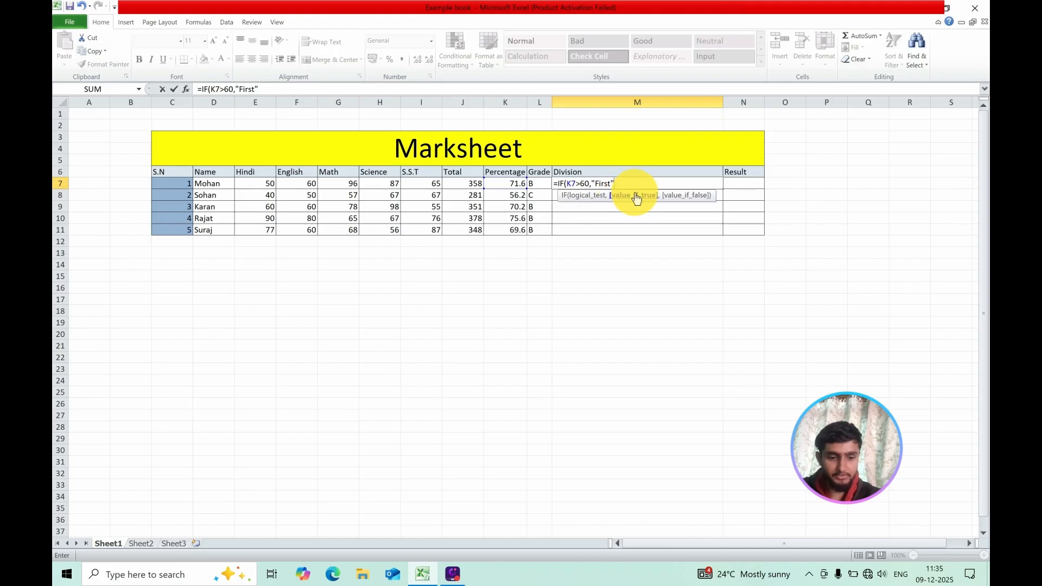
Continue the M7 formula with a nested IF that returns "Second" when K7>50
{"action": "type", "text": ","}
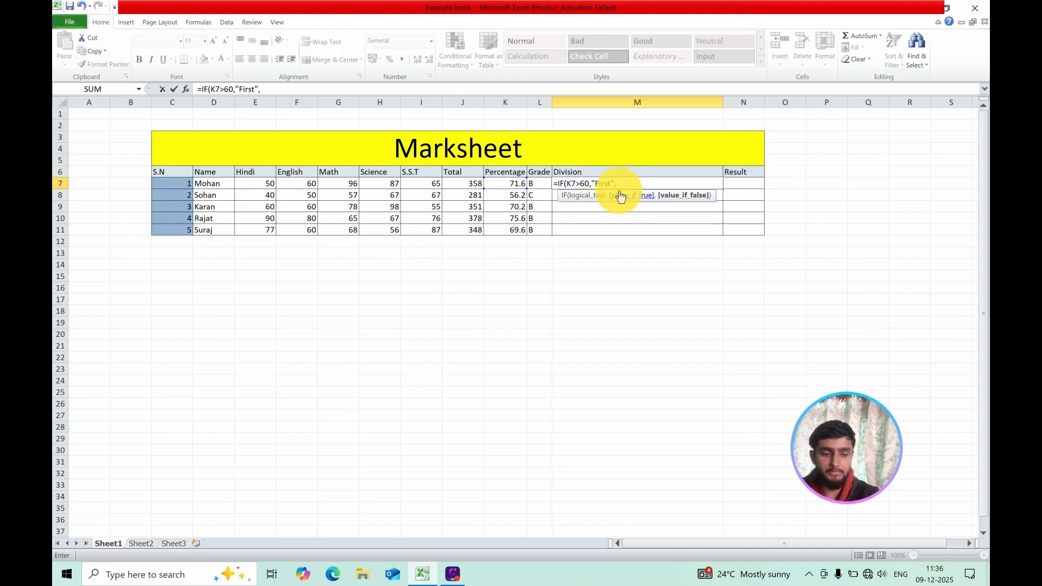
{"action": "type", "text": "IF("}
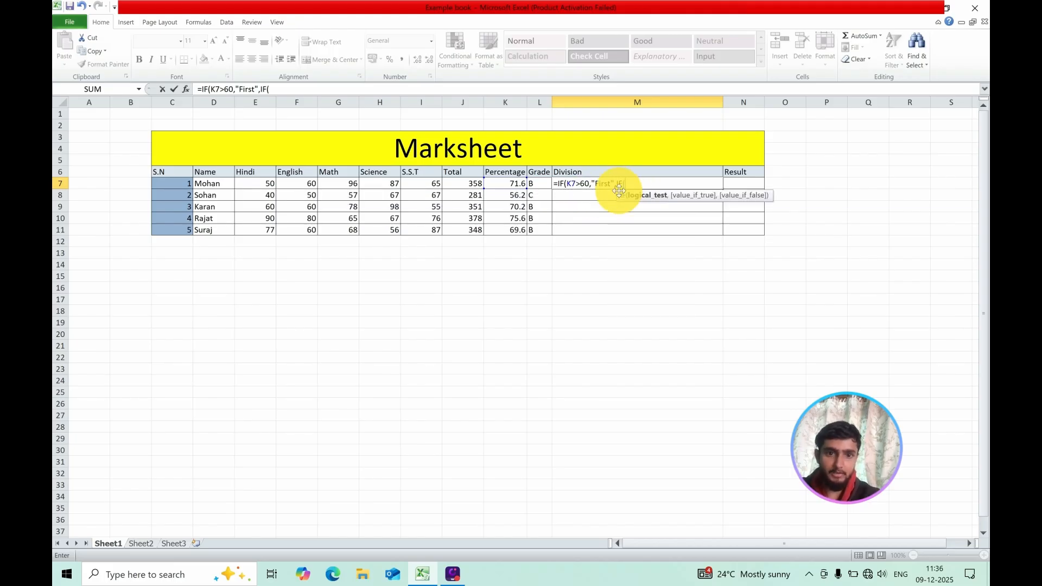
{"action": "left_click", "coordinate": [512, 185]}
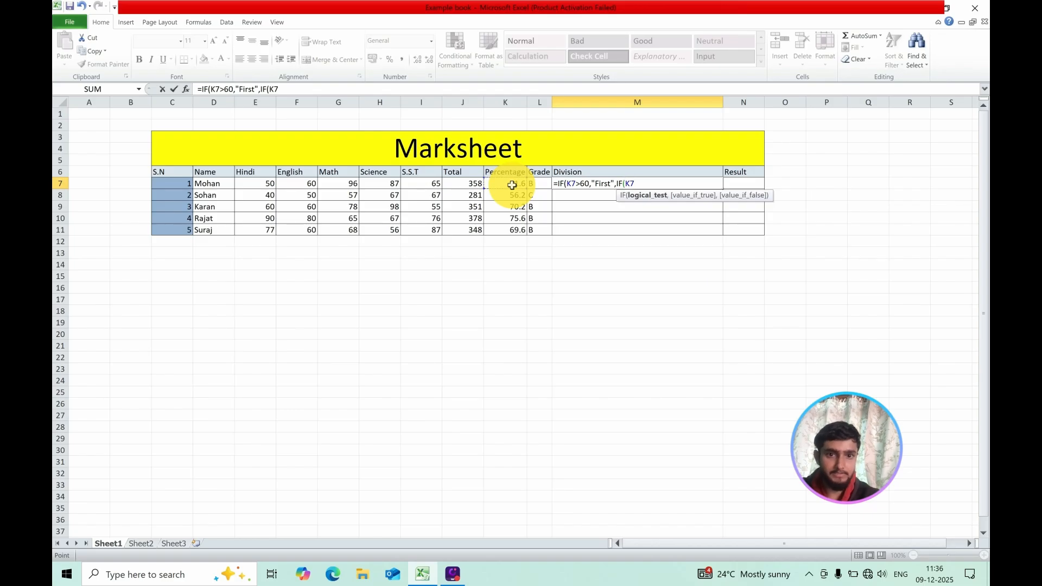
{"action": "type", "text": ">"}
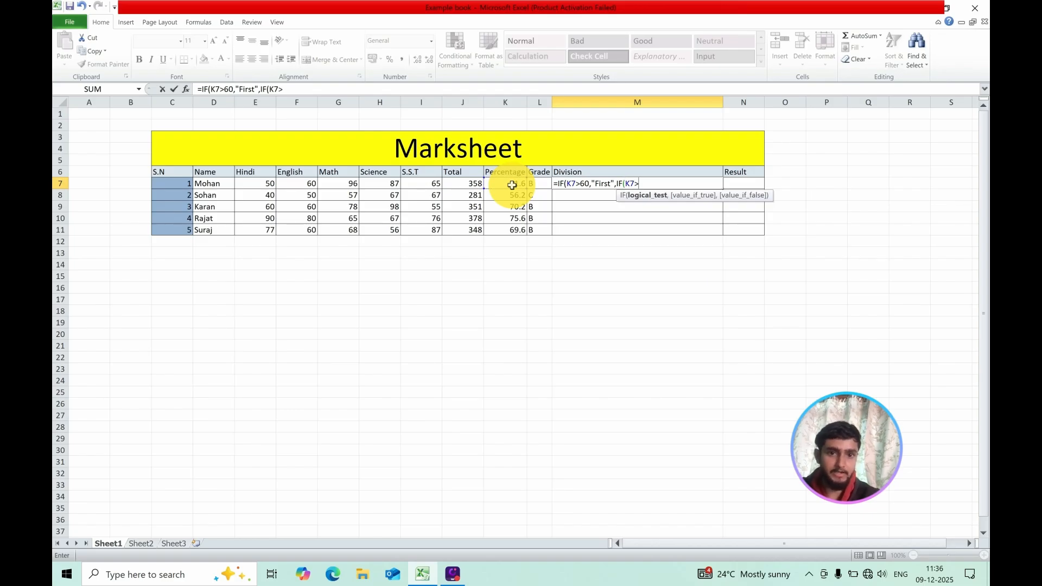
{"action": "type", "text": "50"}
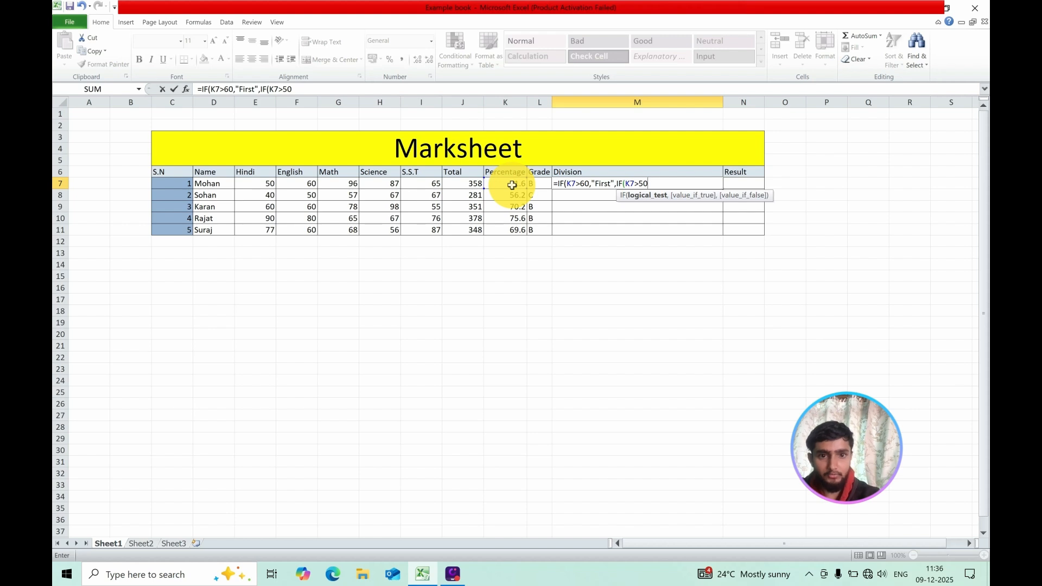
{"action": "type", "text": ","}
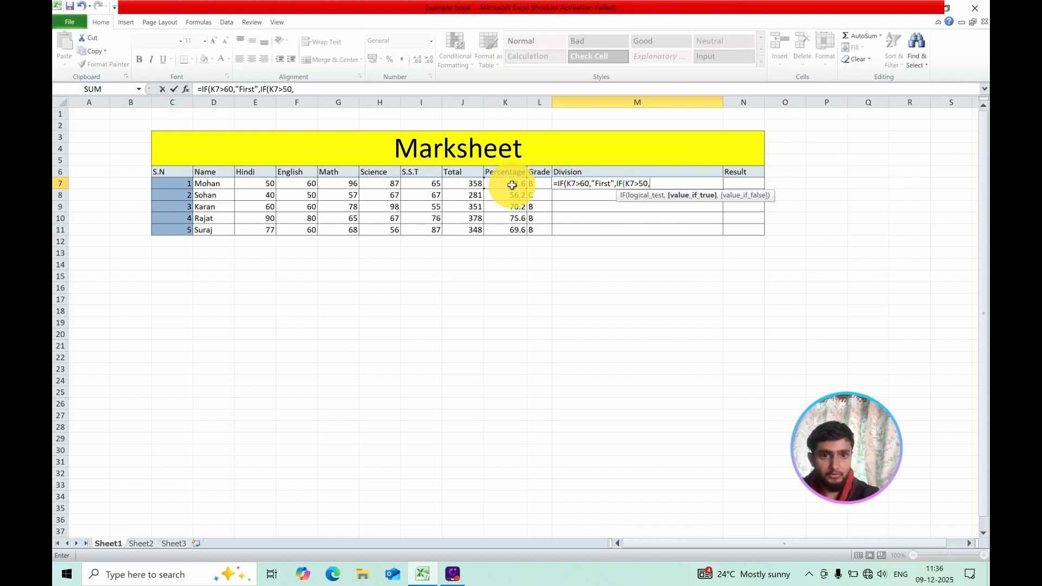
{"action": "type", "text": "\""}
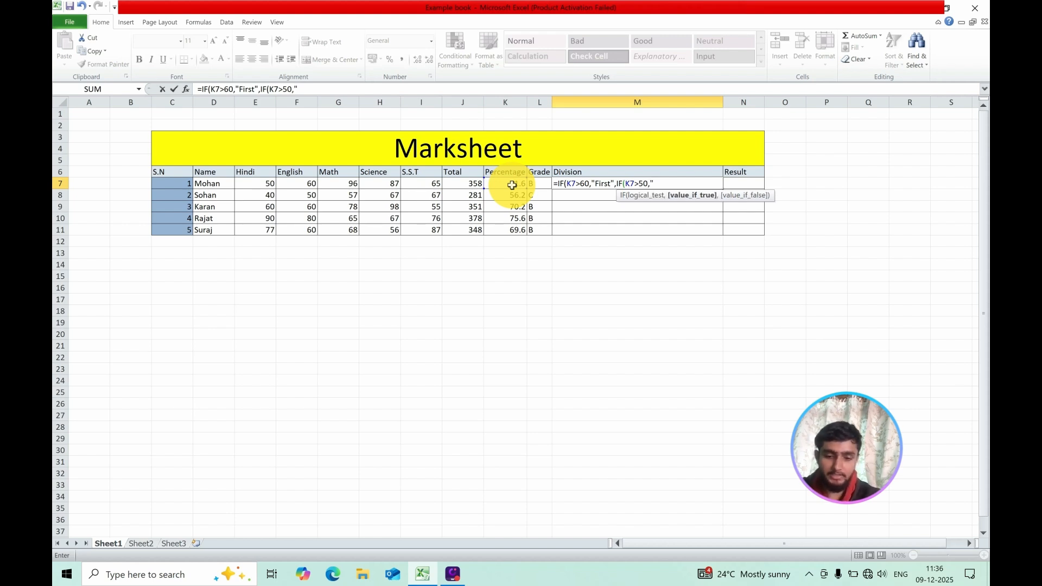
{"action": "type", "text": "Second"}
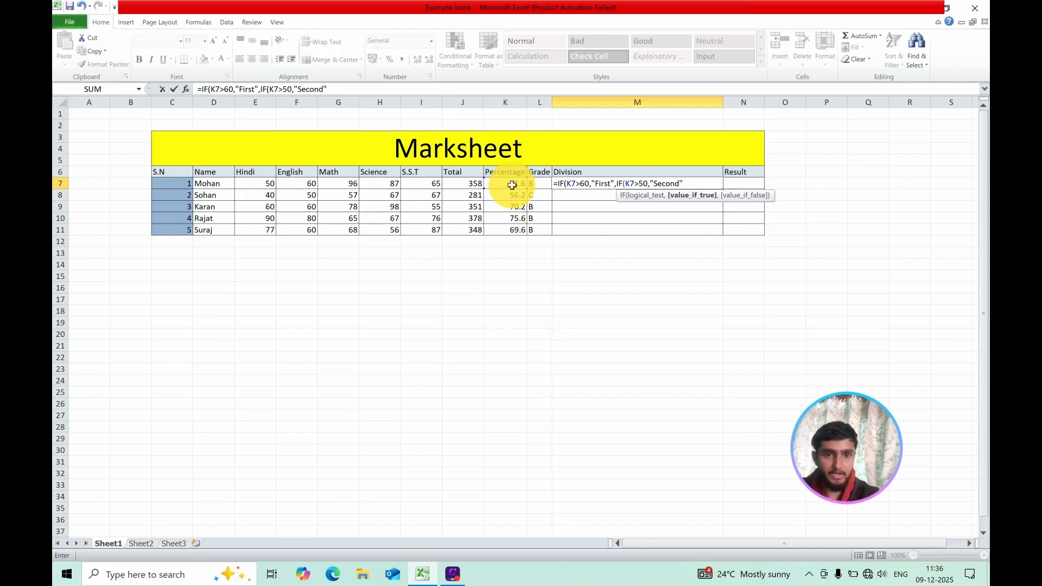
{"action": "type", "text": "\","}
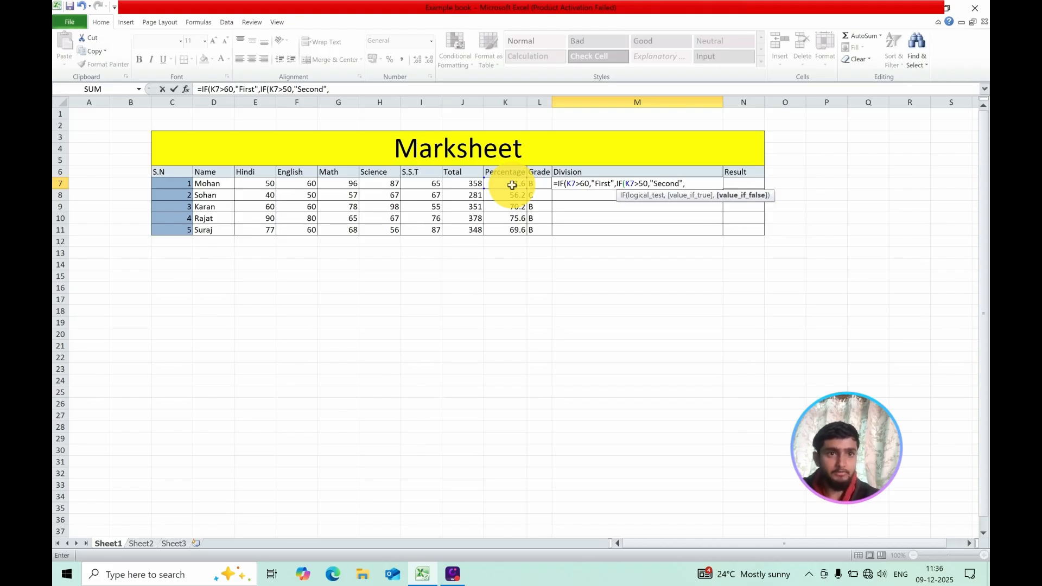
Nest a third IF in the M7 formula with the logical test K7<50
{"action": "type", "text": "if"}
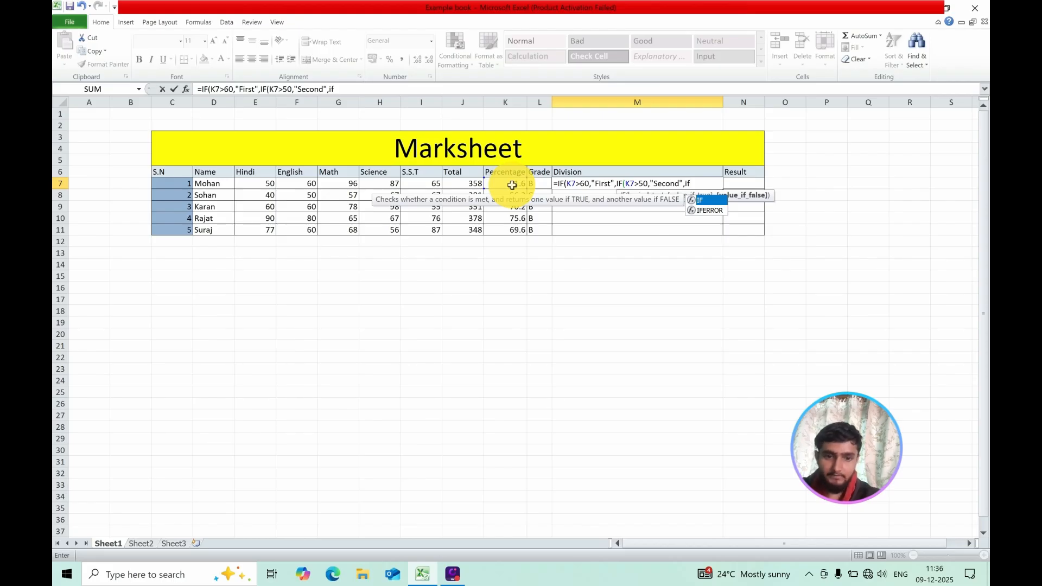
{"action": "key", "text": "Tab"}
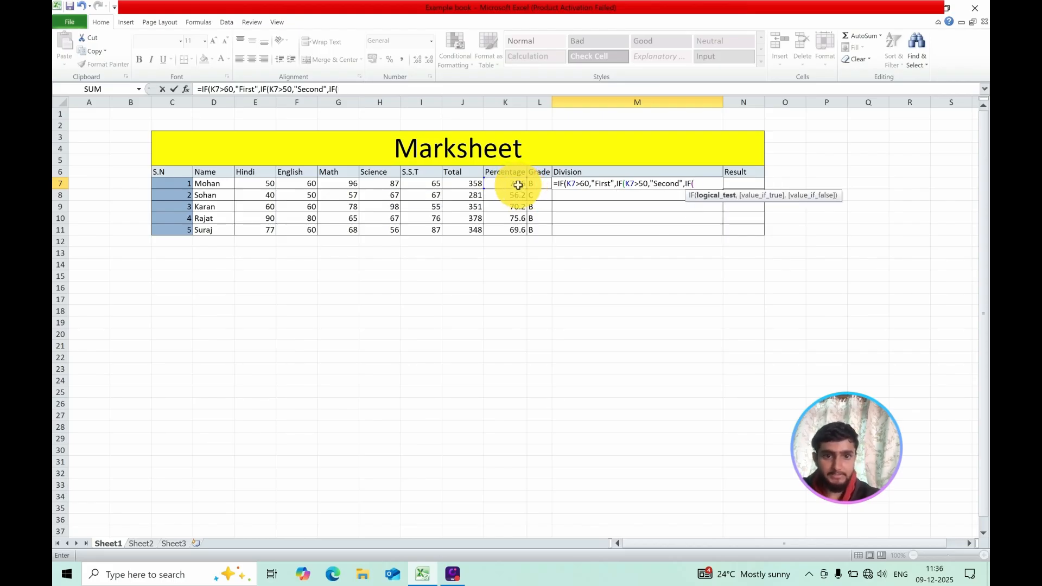
{"action": "left_click", "coordinate": [518, 185]}
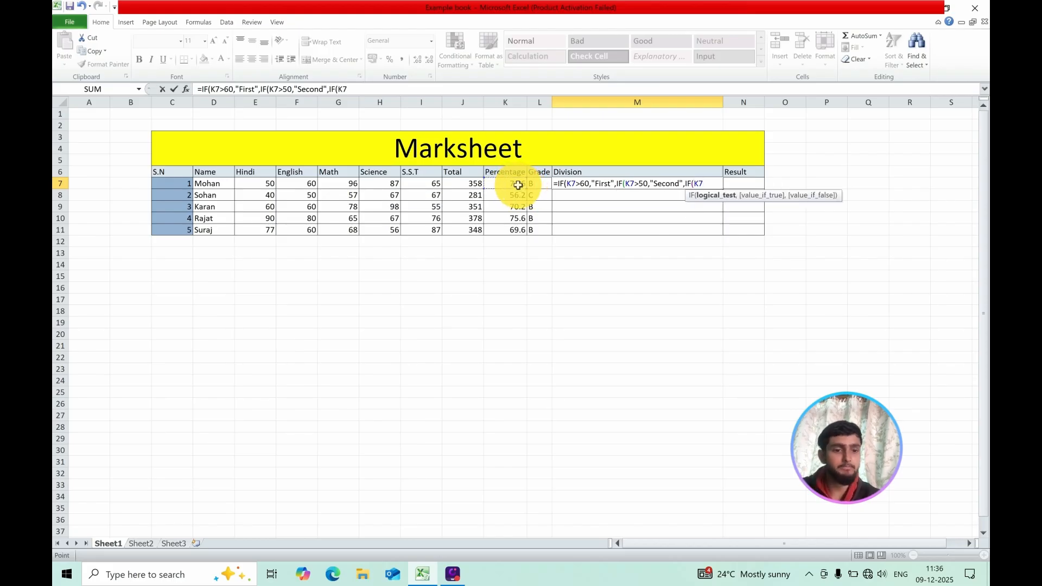
{"action": "type", "text": "<"}
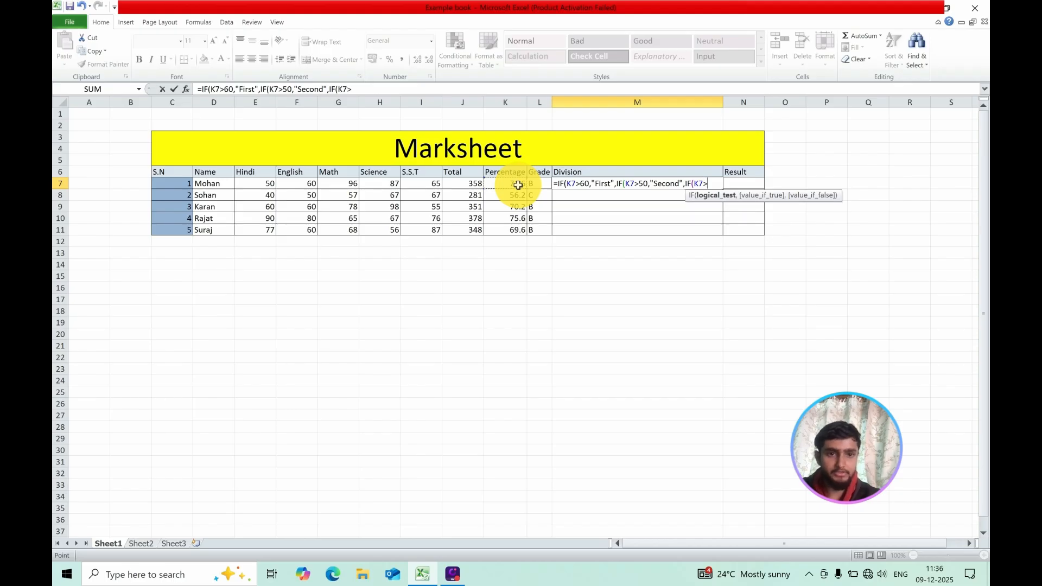
{"action": "key", "text": "BackSpace"}
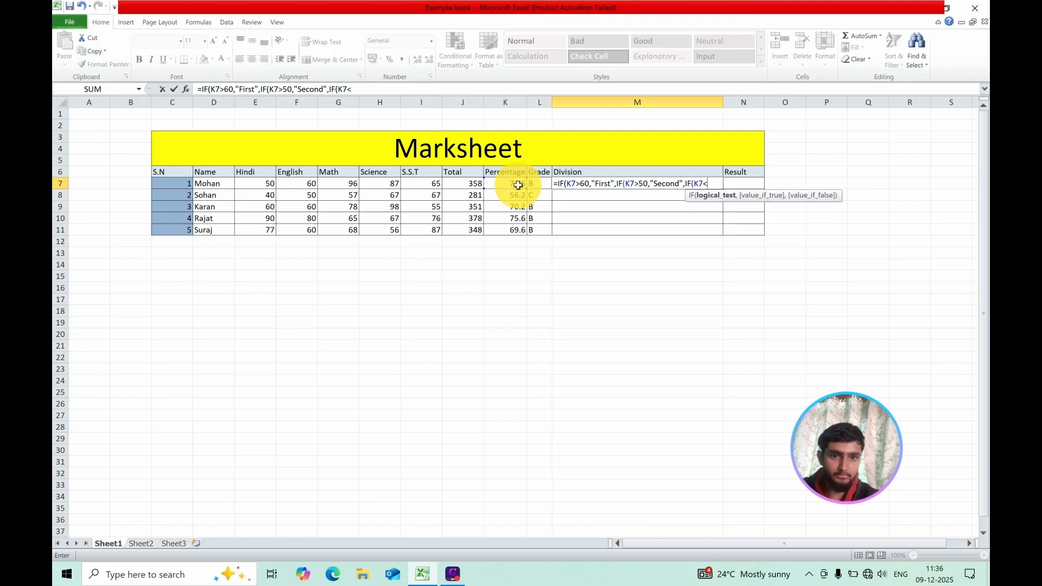
{"action": "type", "text": "50"}
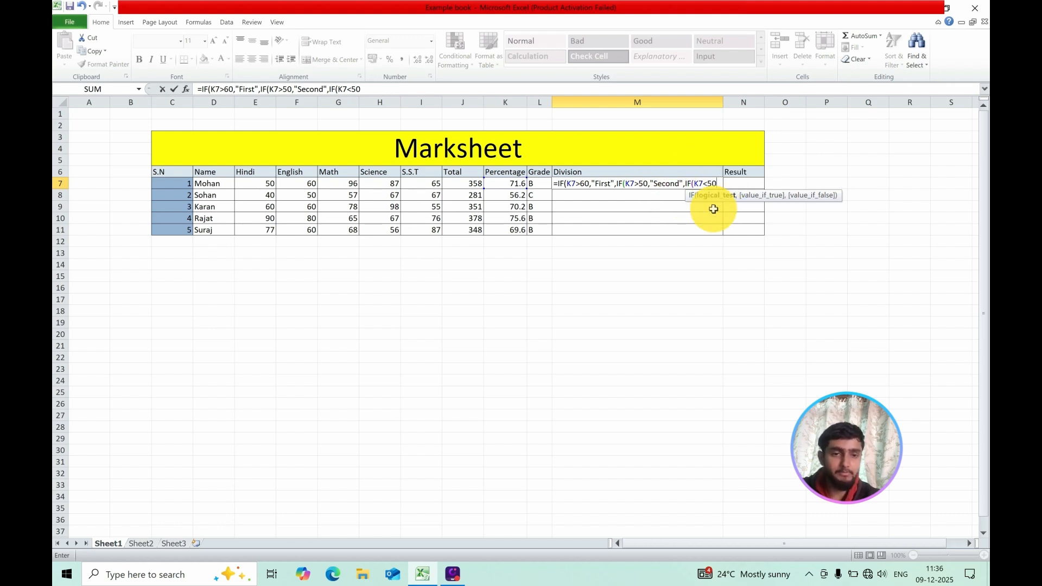
{"action": "type", "text": ","}
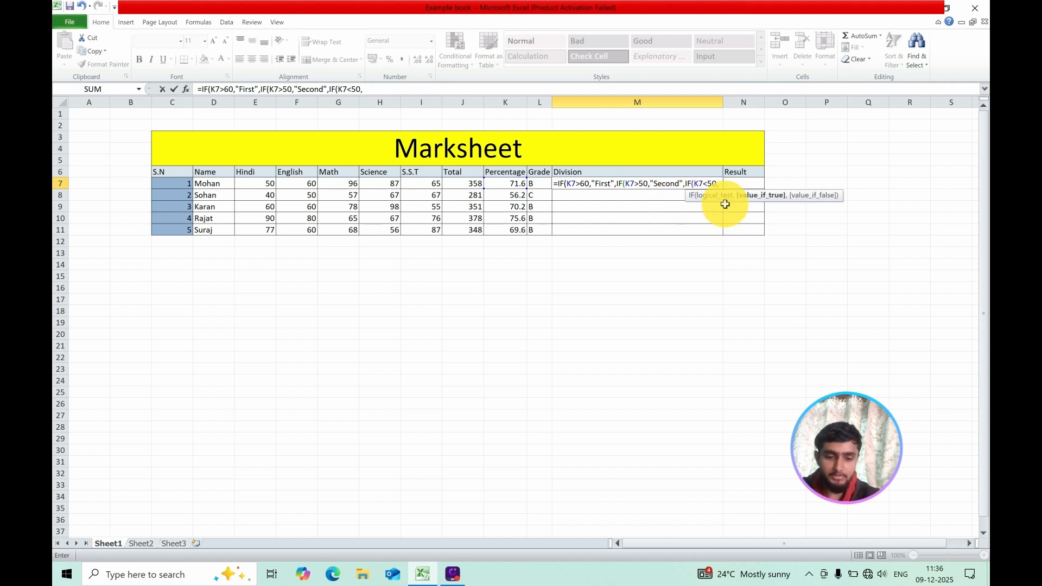
{"action": "type", "text": "Third"}
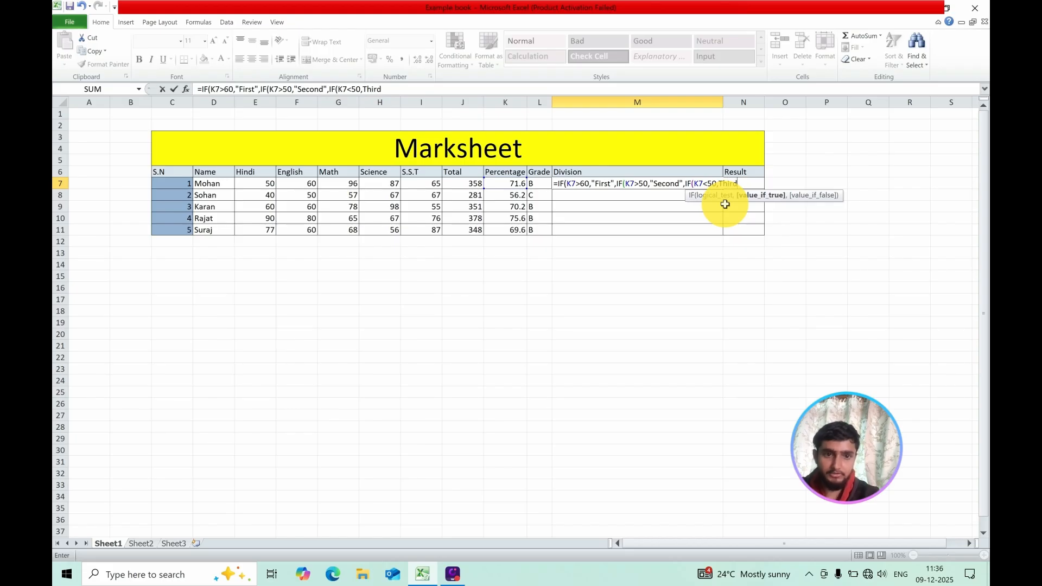
{"action": "key", "text": "BackSpace"}
{"action": "key", "text": "BackSpace"}
{"action": "key", "text": "BackSpace"}
{"action": "key", "text": "BackSpace"}
{"action": "key", "text": "BackSpace"}
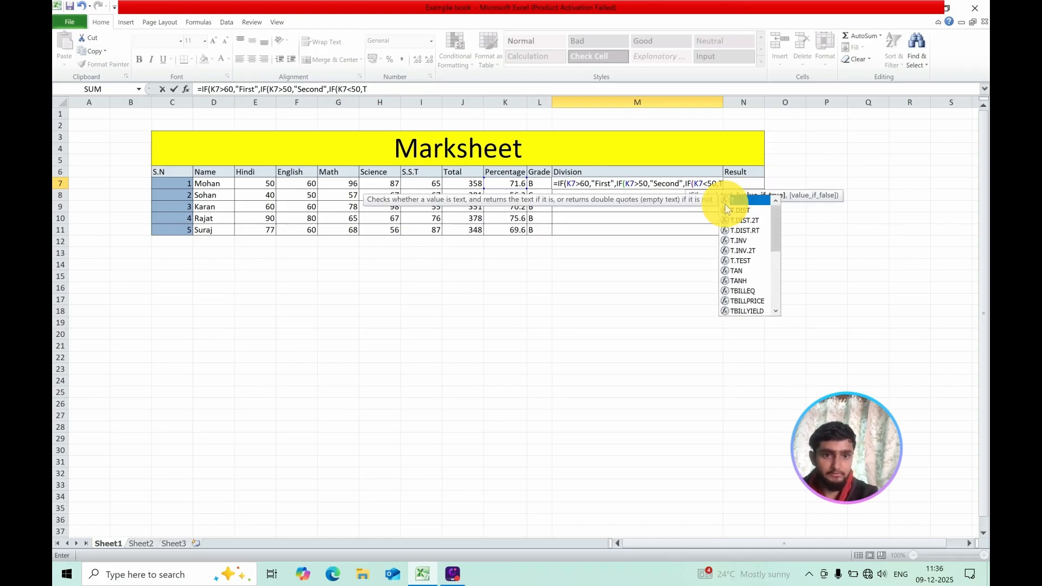
Return "Third" from the innermost IF in M7, close all three IF functions and enter the formula
{"action": "type", "text": "\""}
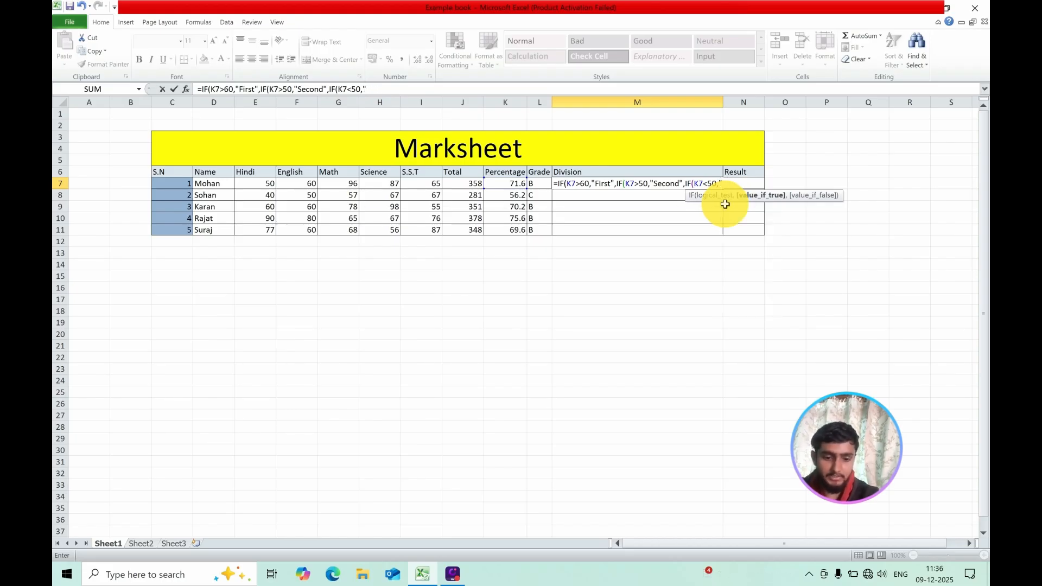
{"action": "type", "text": "Third"}
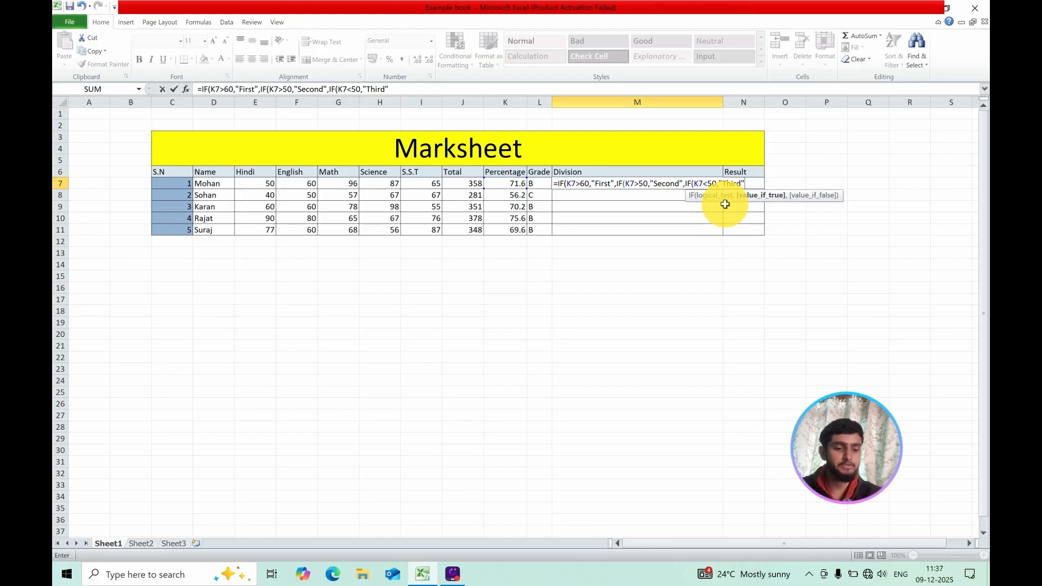
{"action": "type", "text": ")))"}
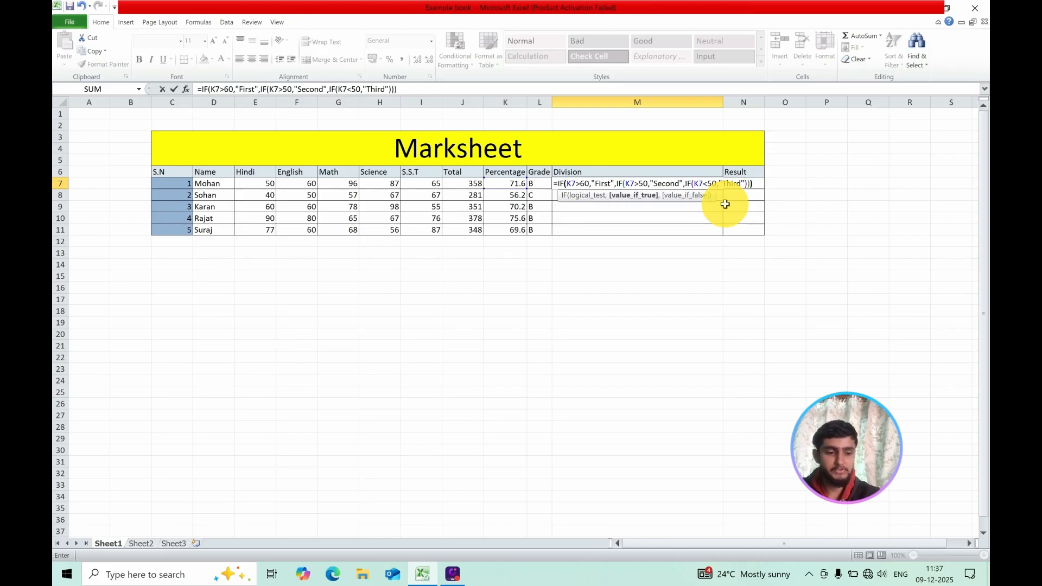
{"action": "key", "text": "Return"}
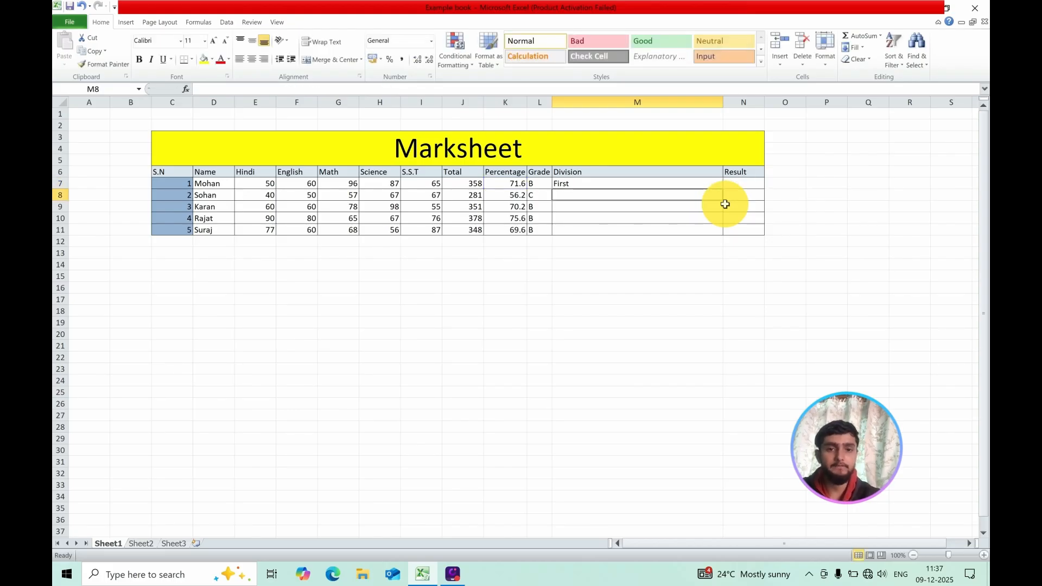
Fill the M7 division formula down to row 11 and fit the Division column's width to its contents
{"action": "left_click", "coordinate": [703, 183]}
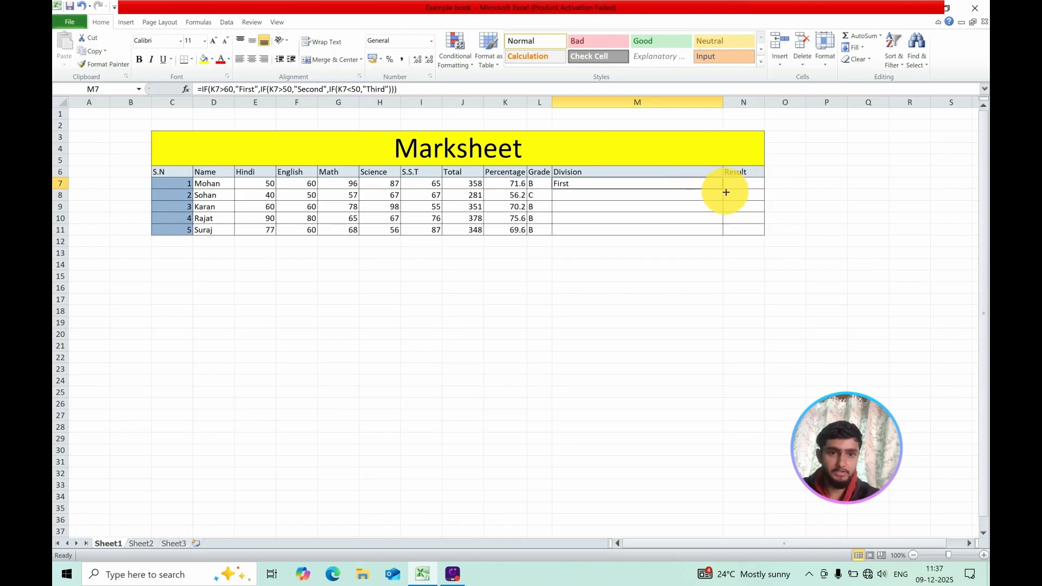
{"action": "double_click", "coordinate": [725, 191]}
{"action": "left_click", "coordinate": [672, 266]}
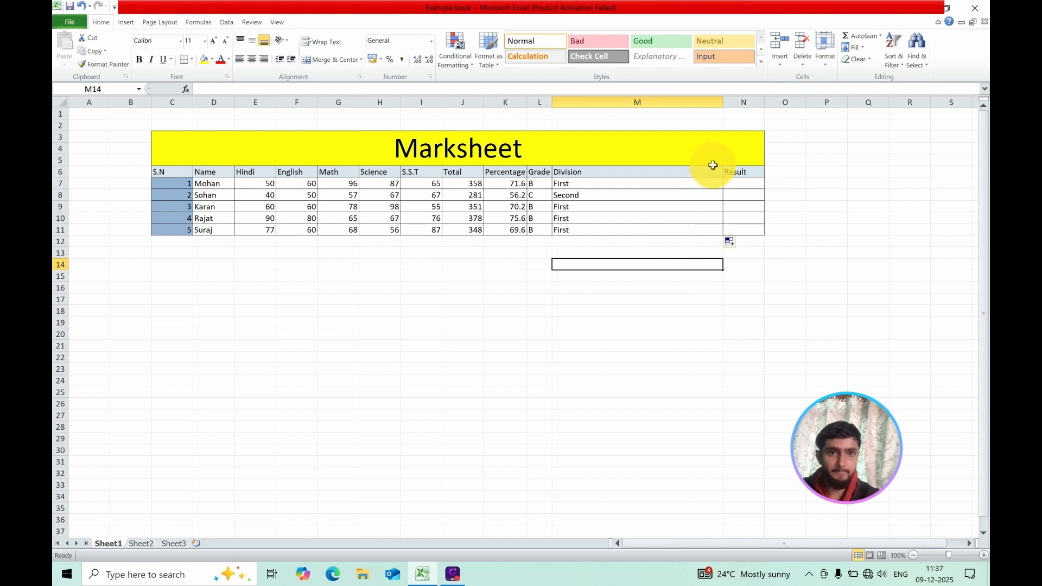
{"action": "double_click", "coordinate": [723, 103]}
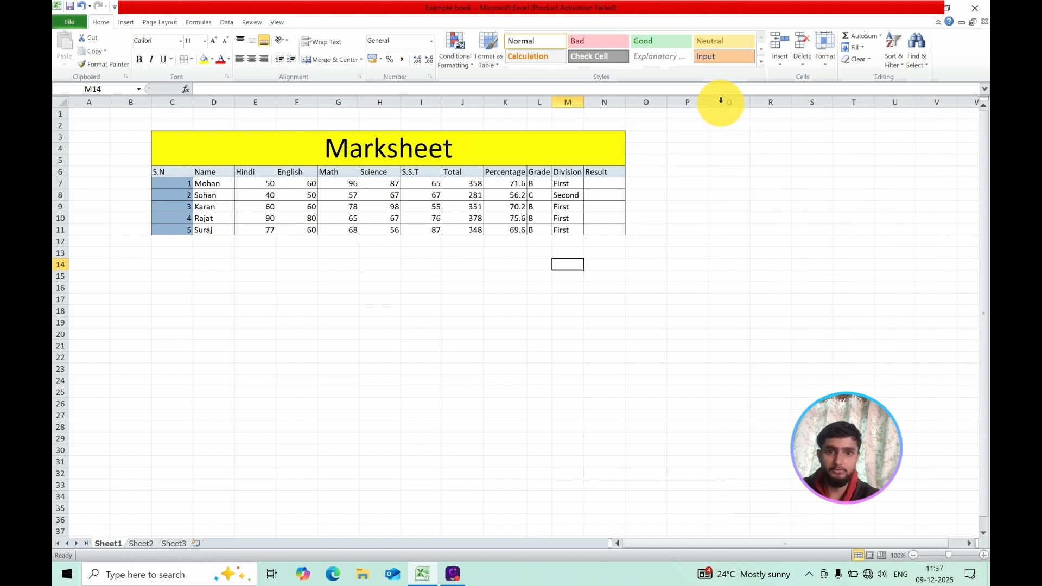
Widen the Result column and start an IF formula in N7 with the logical test K7>40
{"action": "left_click", "coordinate": [603, 185]}
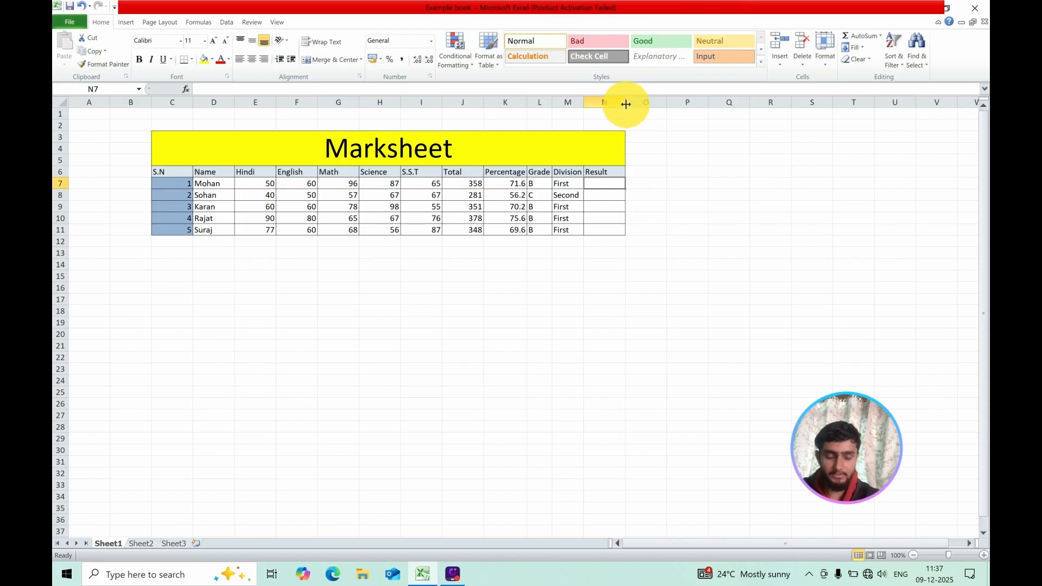
{"action": "left_click_drag", "start_coordinate": [626, 103], "coordinate": [739, 100]}
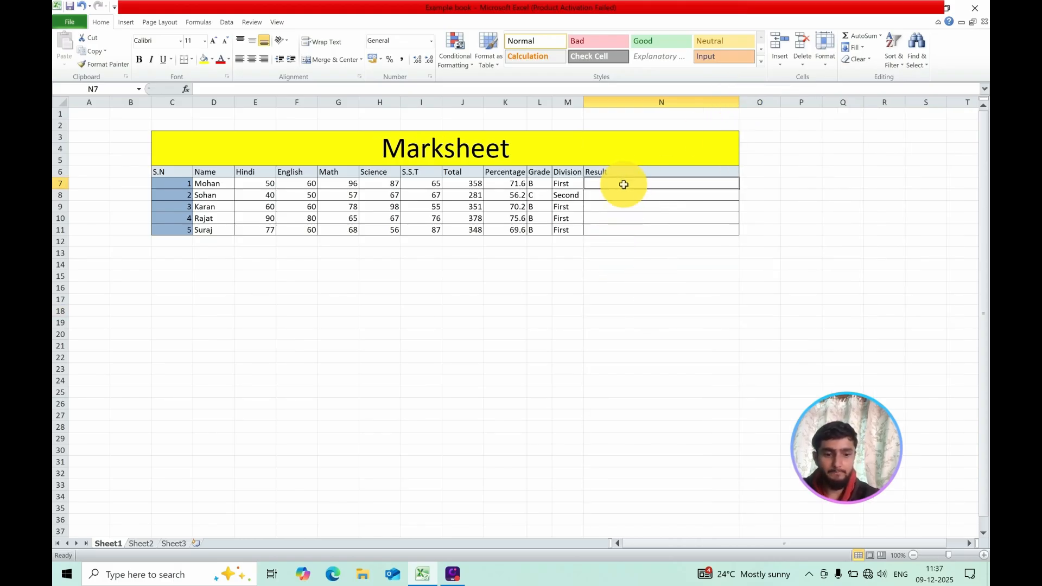
{"action": "type", "text": "=if"}
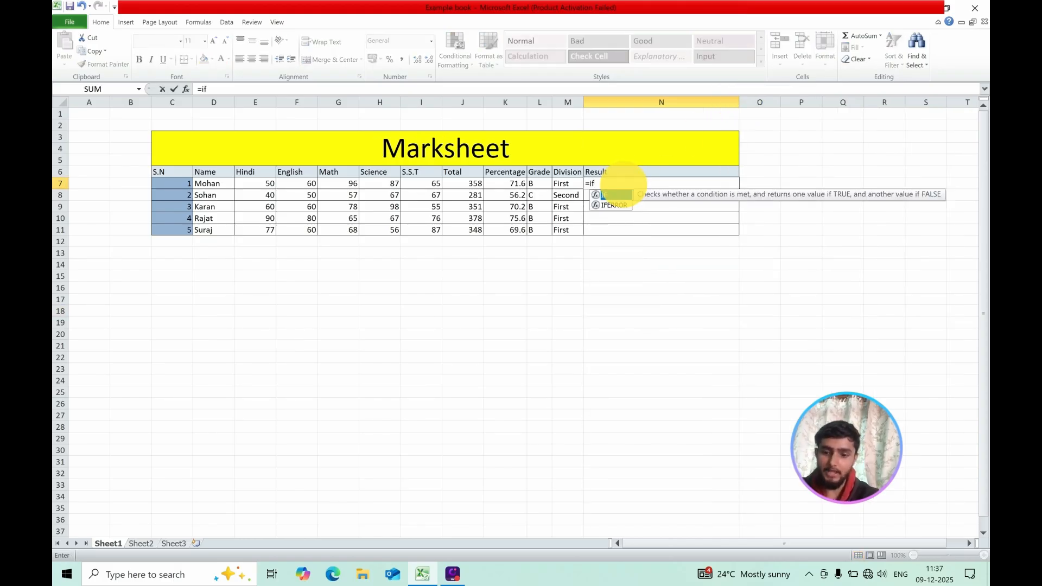
{"action": "key", "text": "Tab"}
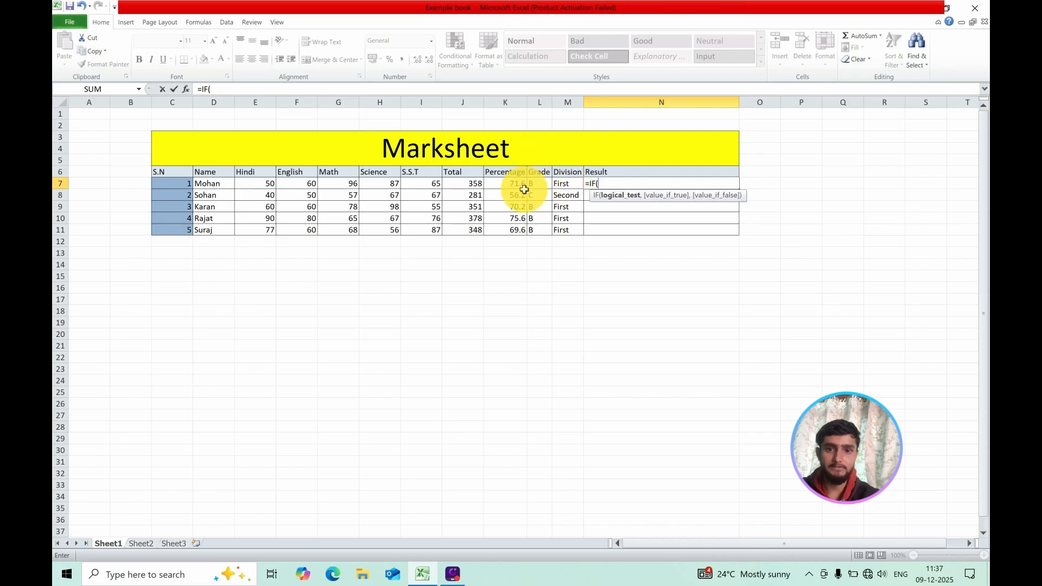
{"action": "left_click", "coordinate": [502, 184]}
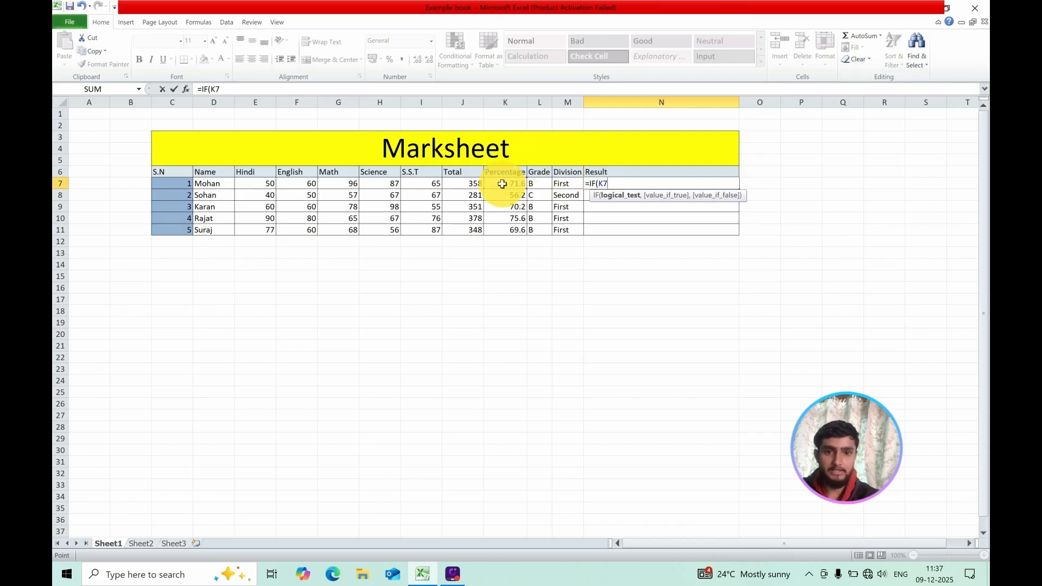
{"action": "type", "text": ">"}
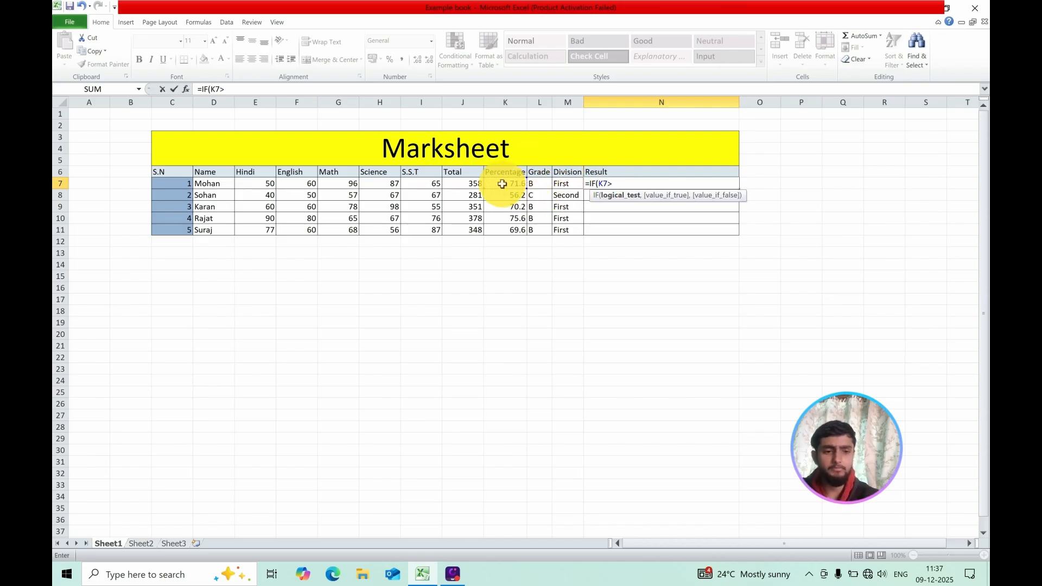
{"action": "type", "text": "40"}
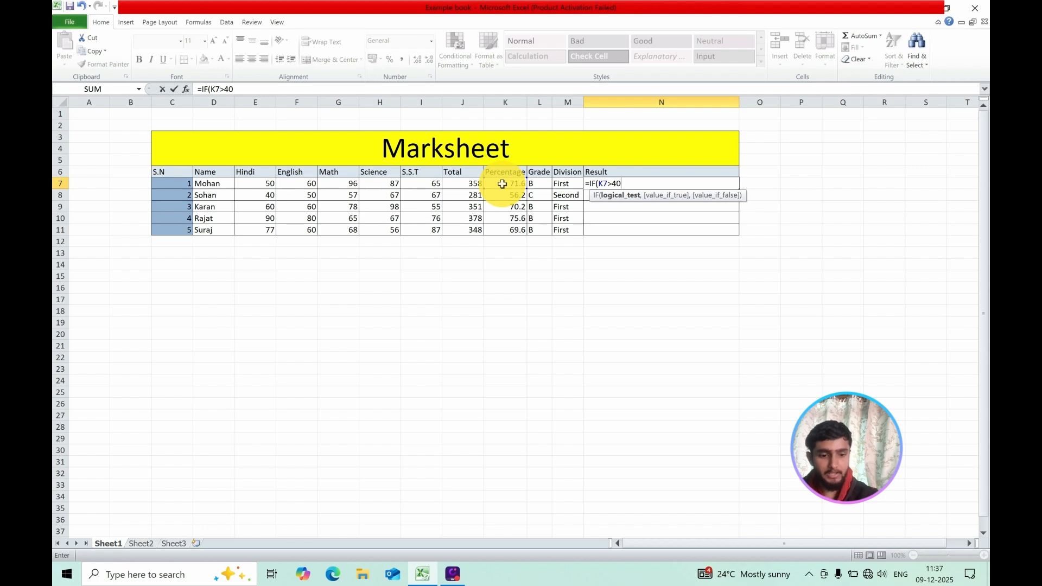
Set "Pass" as the value if true in the N7 IF formula
{"action": "type", "text": "\""}
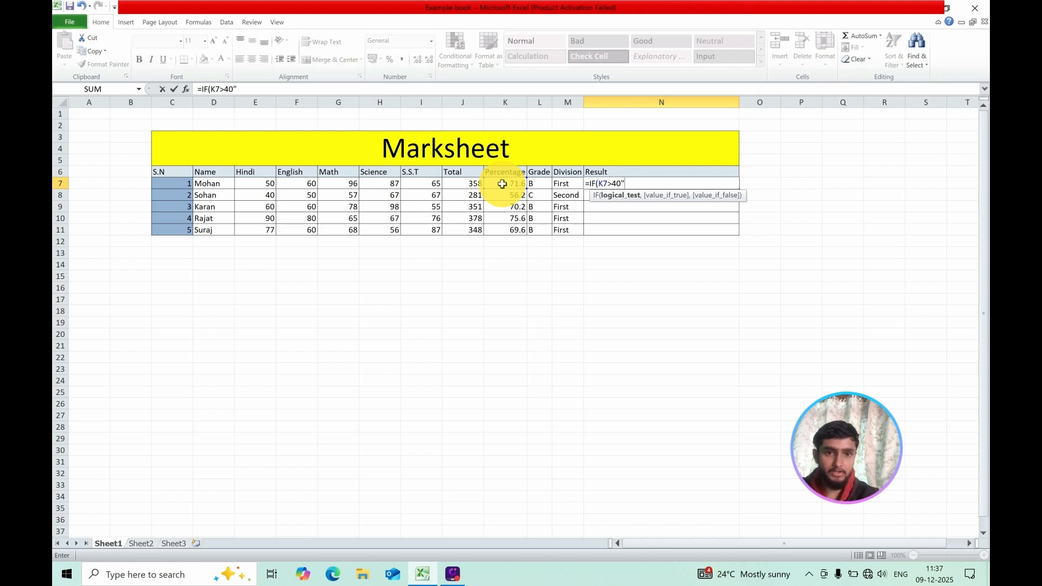
{"action": "key", "text": "BackSpace"}
{"action": "type", "text": ",\""}
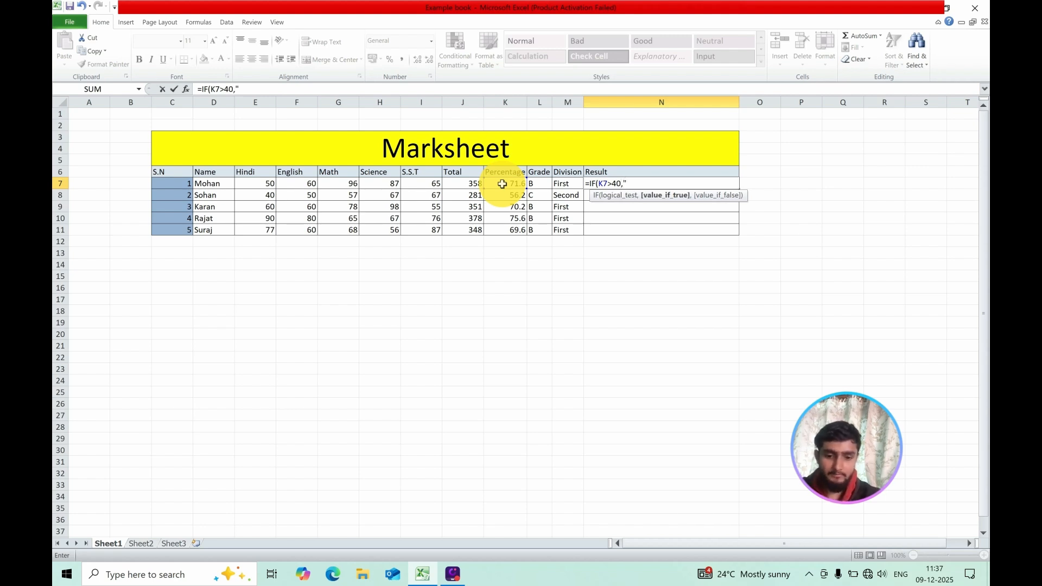
{"action": "type", "text": "Pass"}
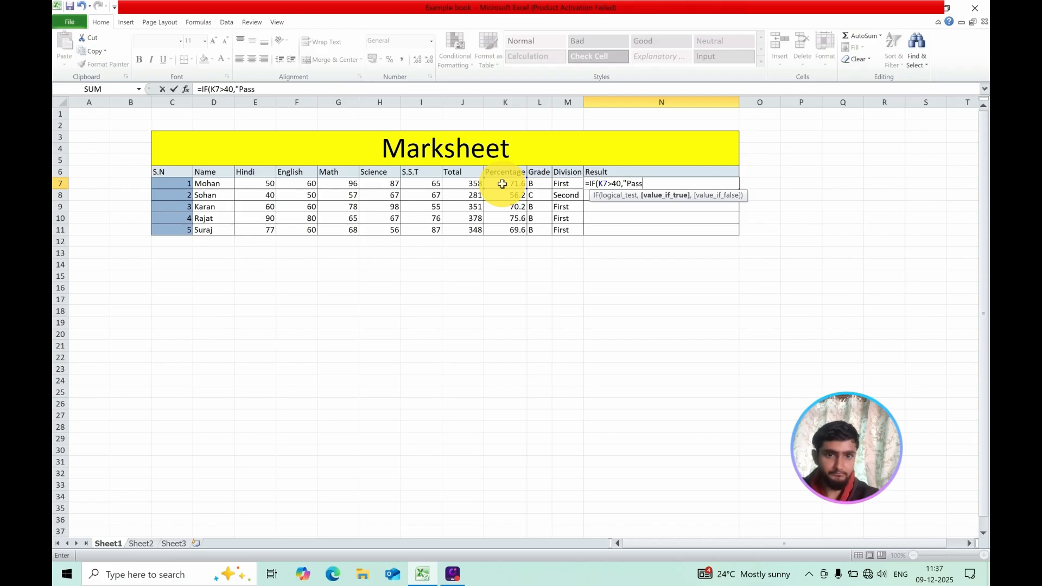
{"action": "type", "text": "\""}
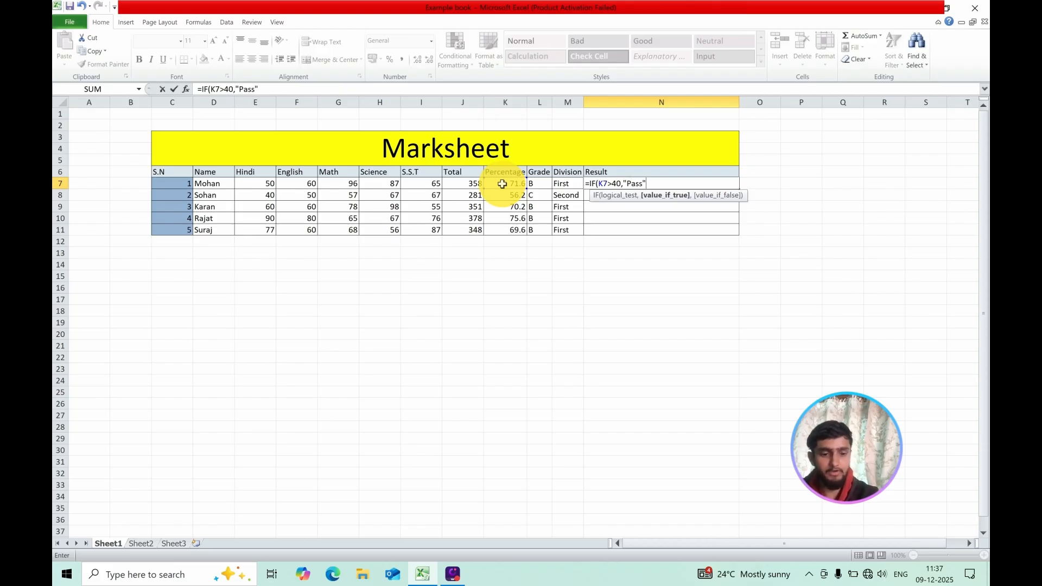
Nest a second IF in the N7 formula with the logical test K7<40
{"action": "type", "text": ","}
{"action": "type", "text": "IF("}
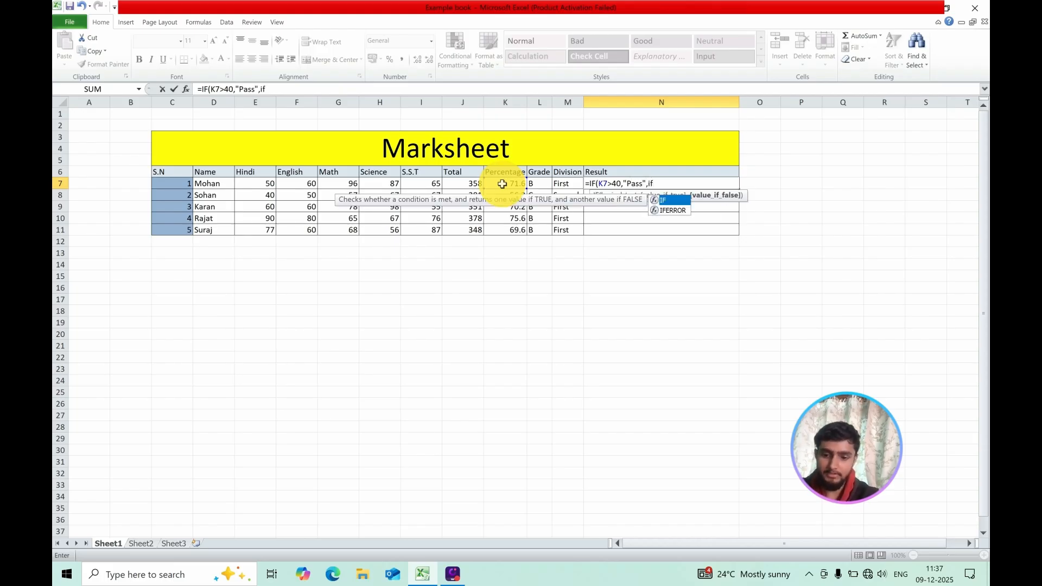
{"action": "left_click", "coordinate": [502, 184]}
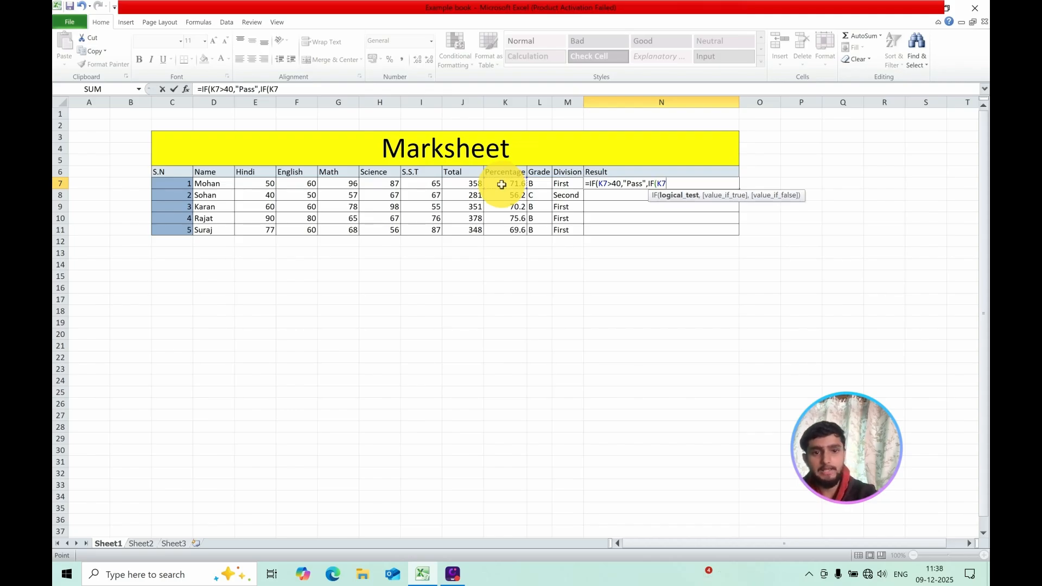
{"action": "type", "text": "<"}
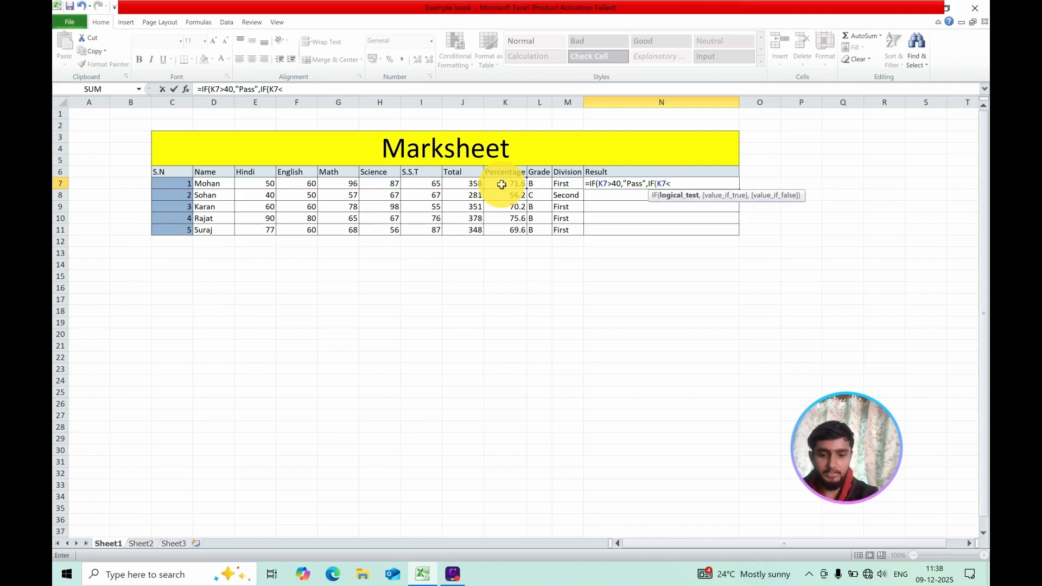
{"action": "type", "text": "40"}
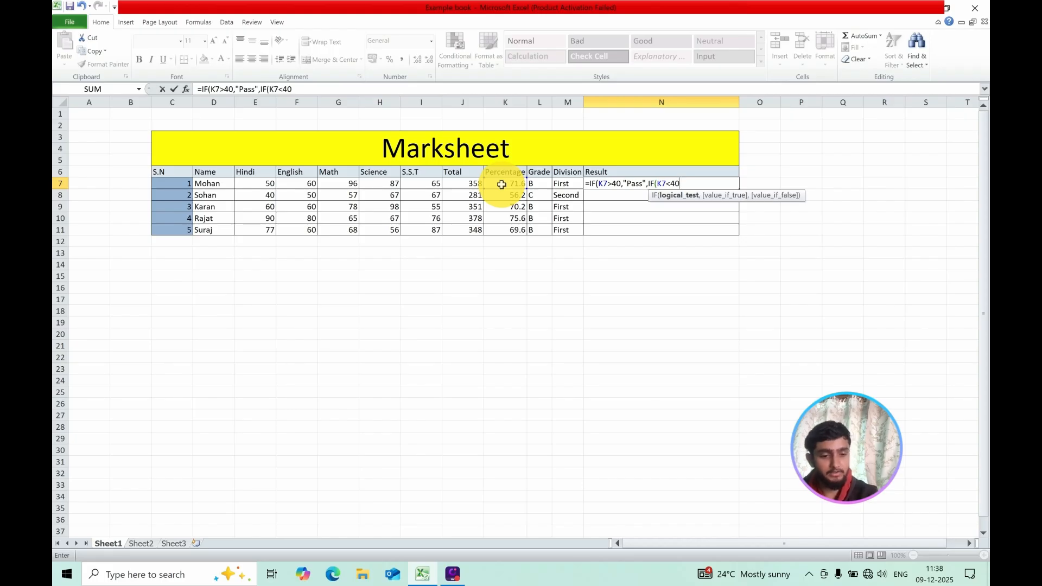
Return "Fail" from the nested IF in N7, close both IF functions and enter the formula
{"action": "type", "text": ","}
{"action": "type", "text": "\"Fai"}
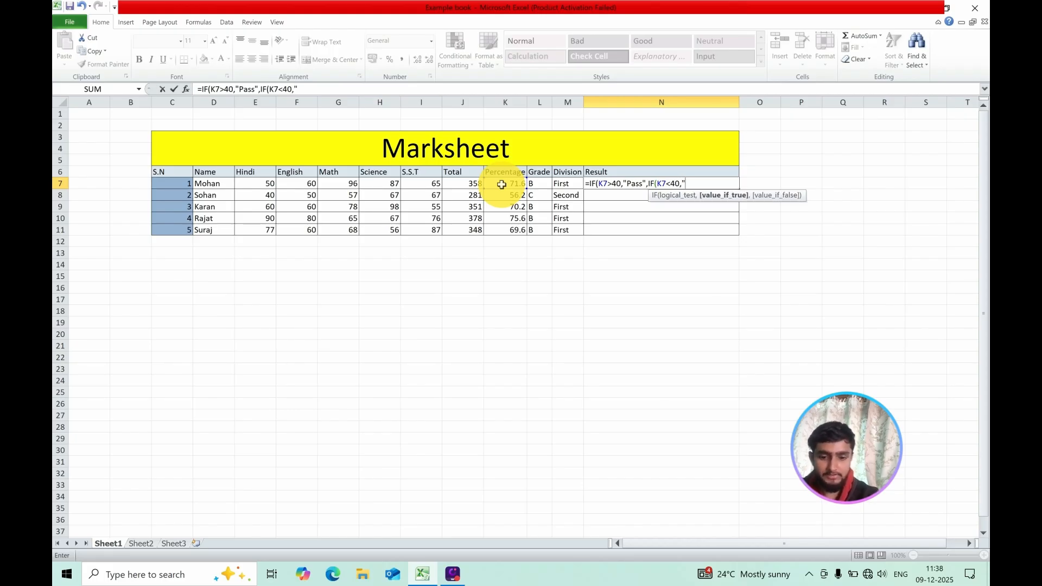
{"action": "type", "text": "l"}
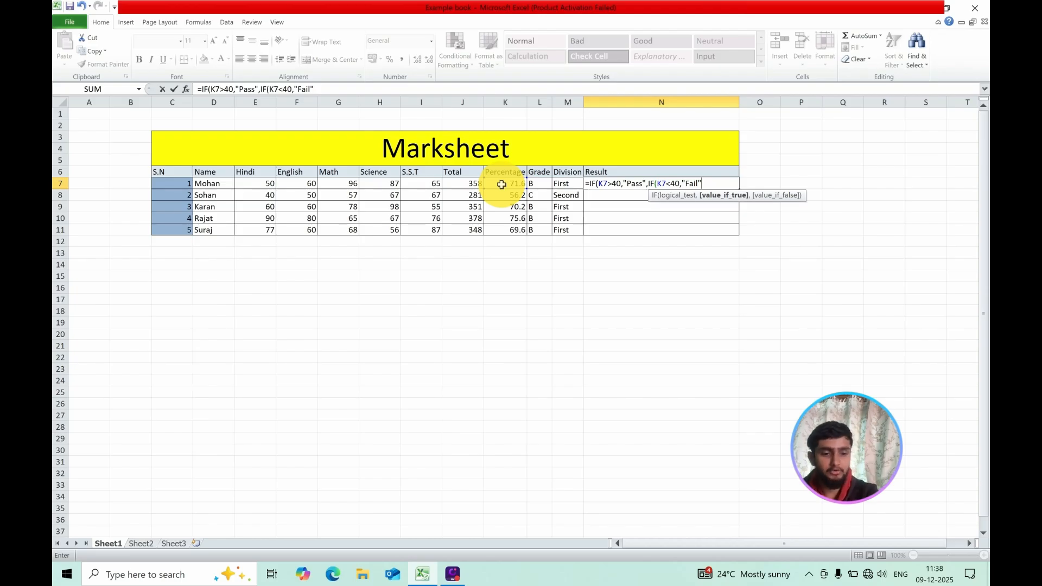
{"action": "type", "text": "\"))"}
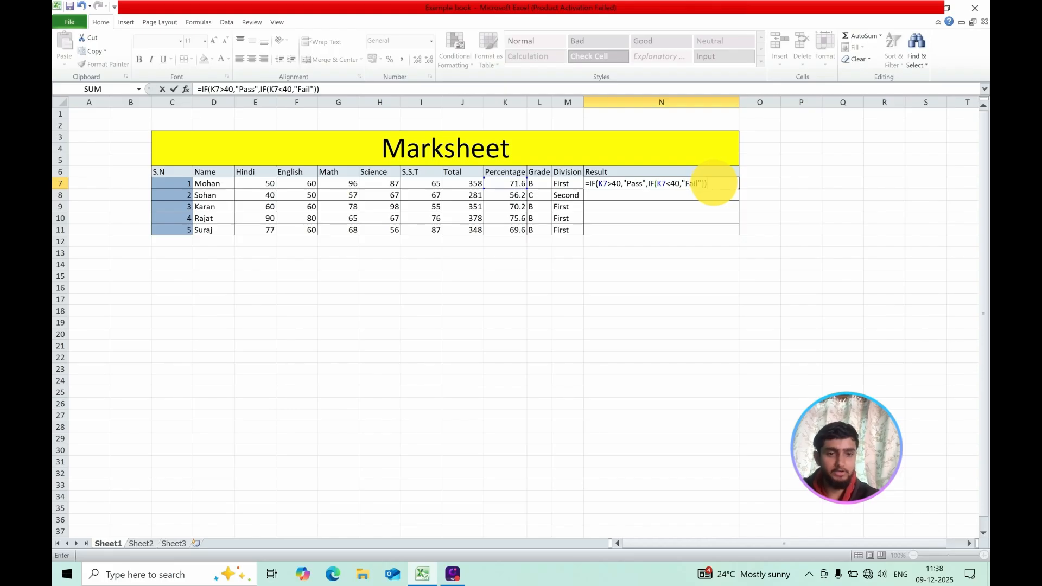
{"action": "key", "text": "Return"}
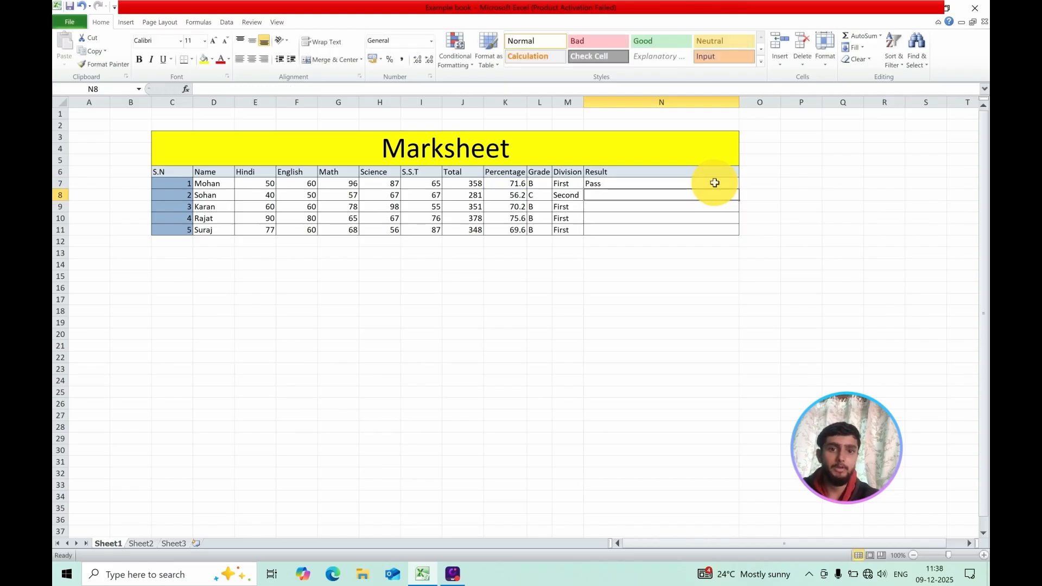
Fill the N7 result formula down to row 11 and fit the Result column's width to its contents
{"action": "left_click", "coordinate": [713, 182]}
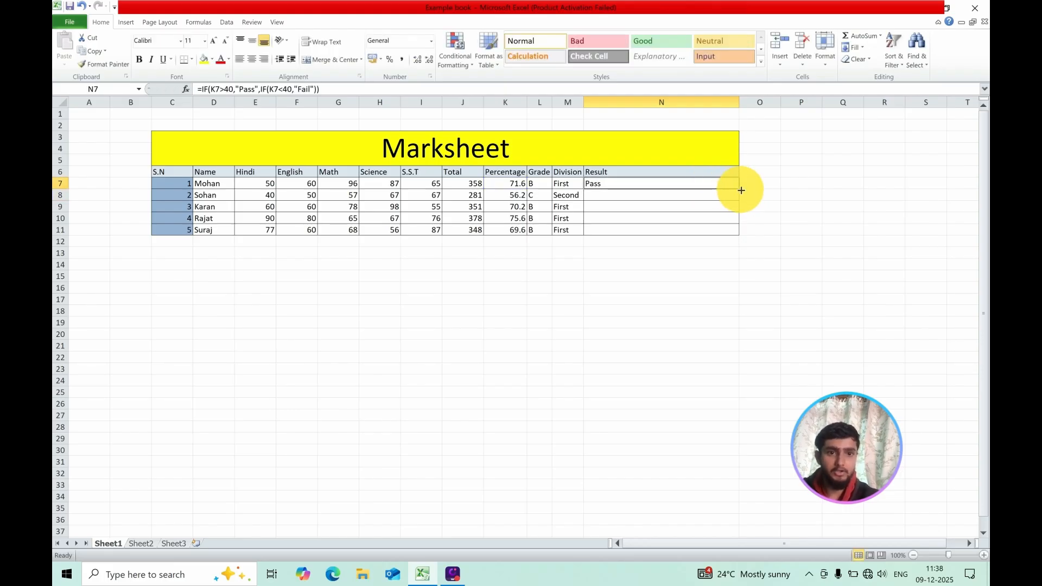
{"action": "double_click", "coordinate": [740, 192]}
{"action": "left_click", "coordinate": [683, 272]}
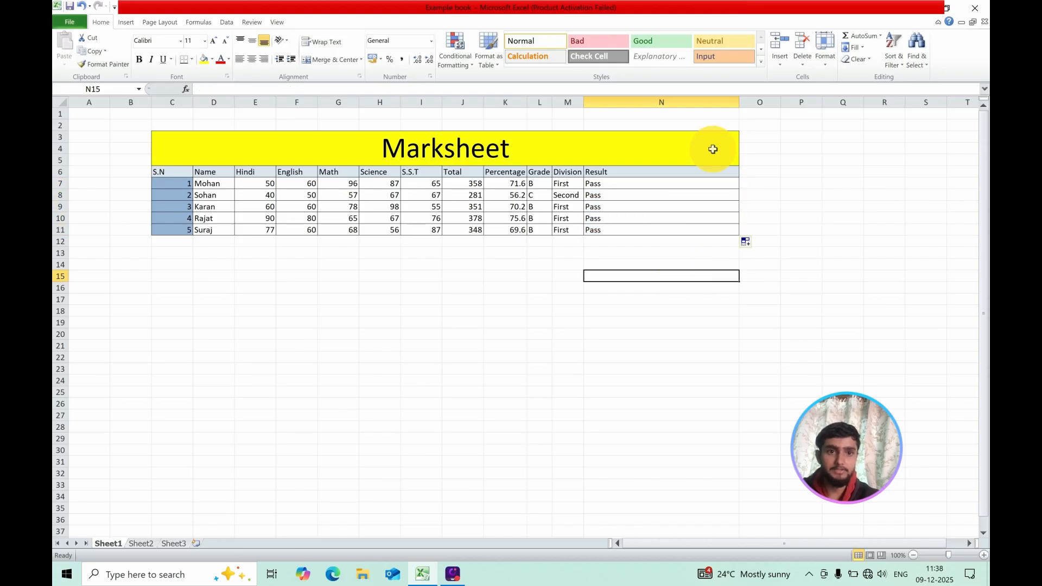
{"action": "double_click", "coordinate": [738, 102]}
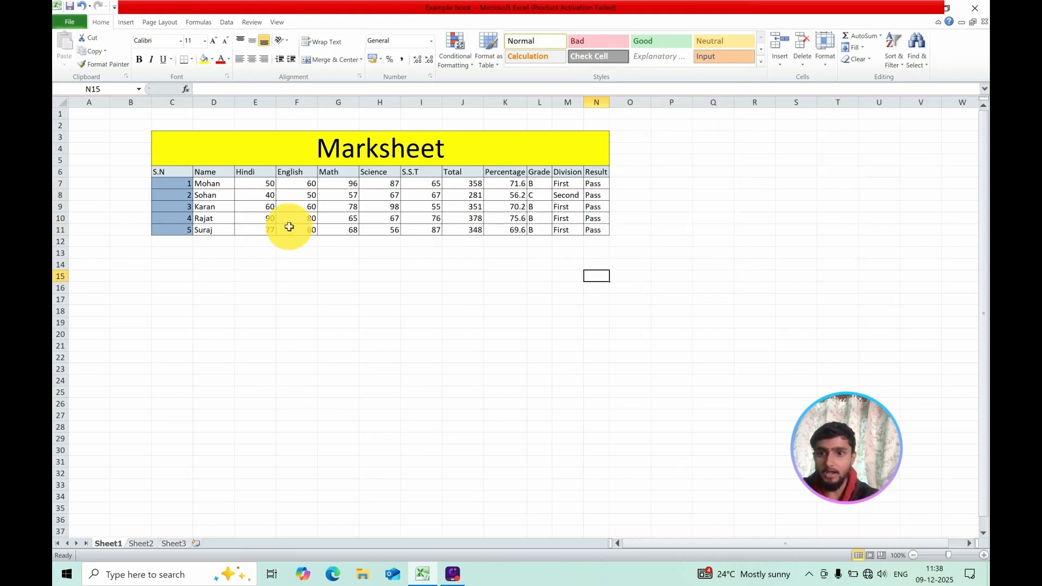
Change the marks in row 10 to 30 for Hindi, 10 for English and 40 for Math
{"action": "left_click", "coordinate": [265, 217]}
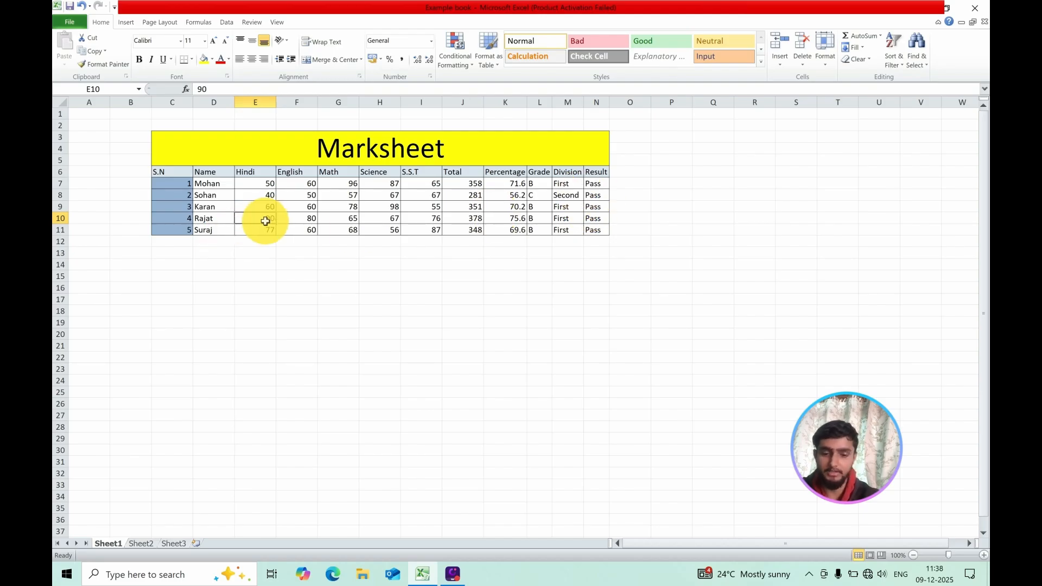
{"action": "type", "text": "30"}
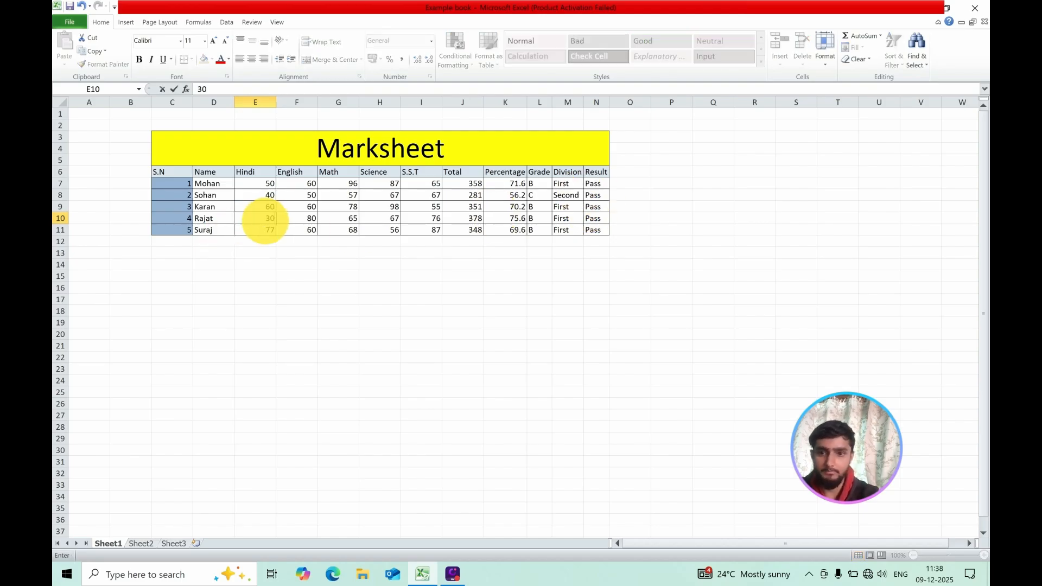
{"action": "left_click", "coordinate": [310, 219]}
{"action": "type", "text": "10"}
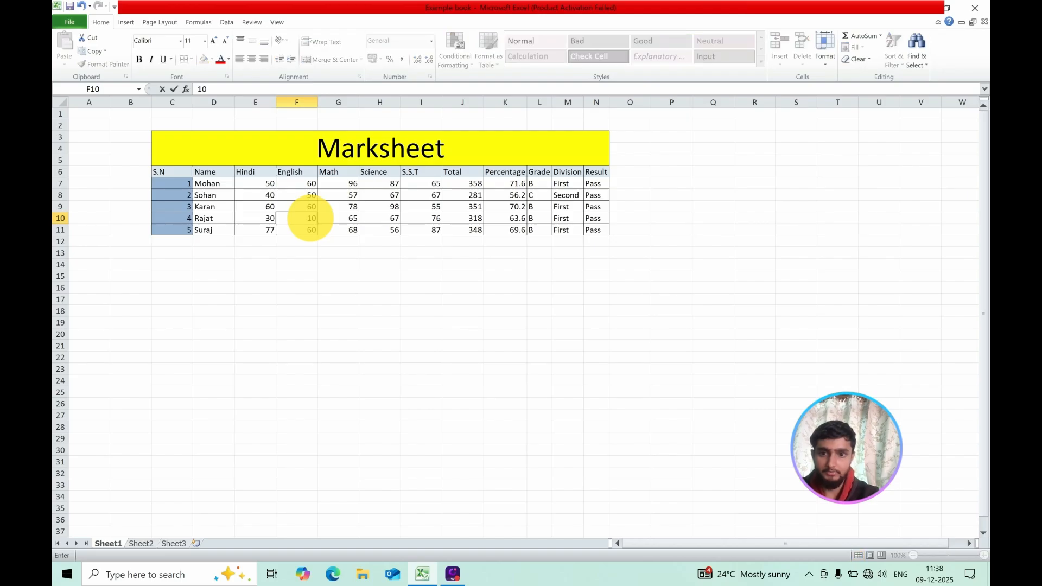
{"action": "left_click", "coordinate": [342, 222]}
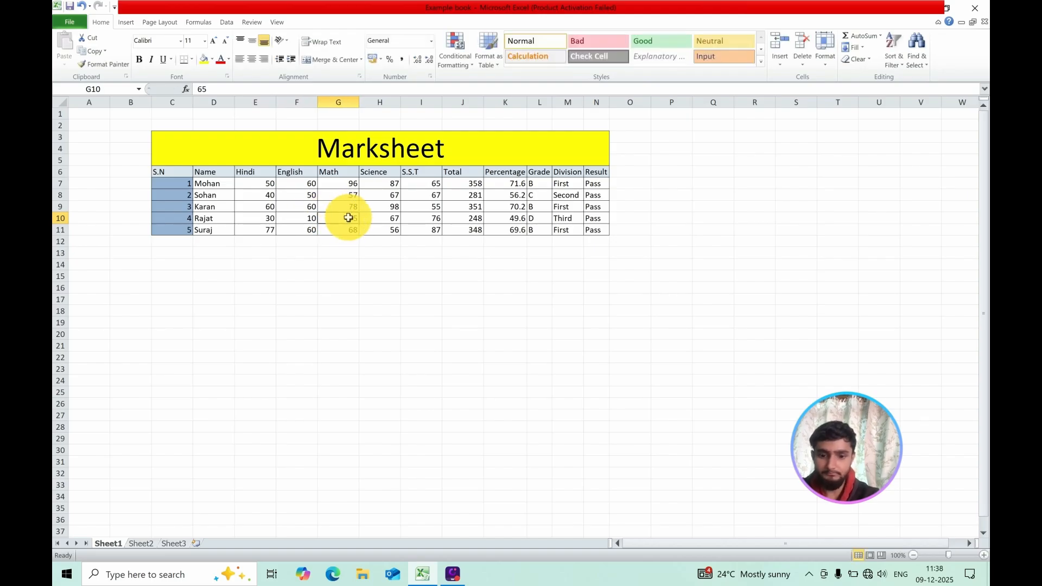
{"action": "type", "text": "40"}
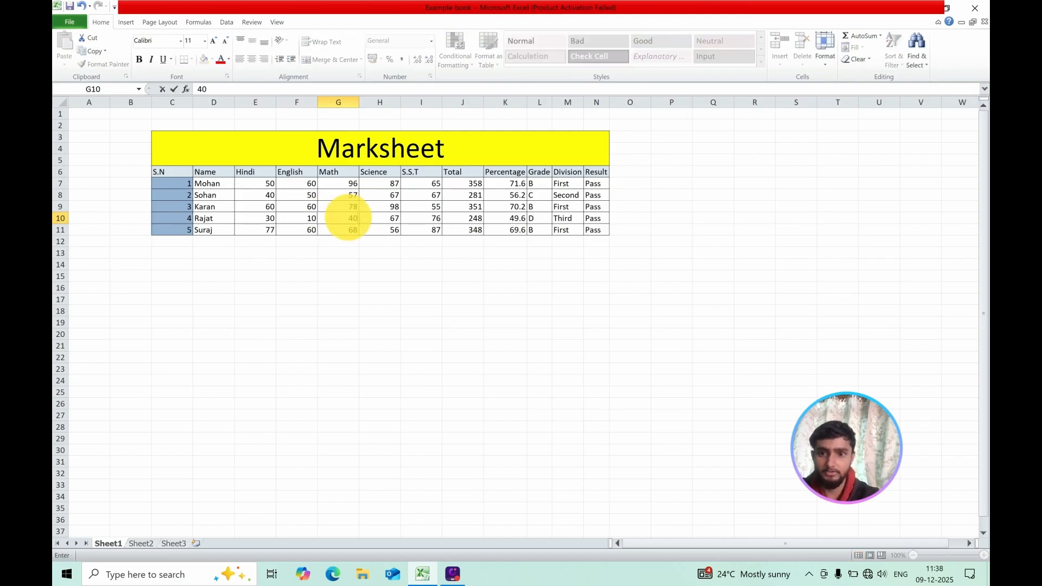
Set the Science and S.S.T marks in row 10 to 10 each
{"action": "left_click", "coordinate": [391, 219]}
{"action": "type", "text": "50"}
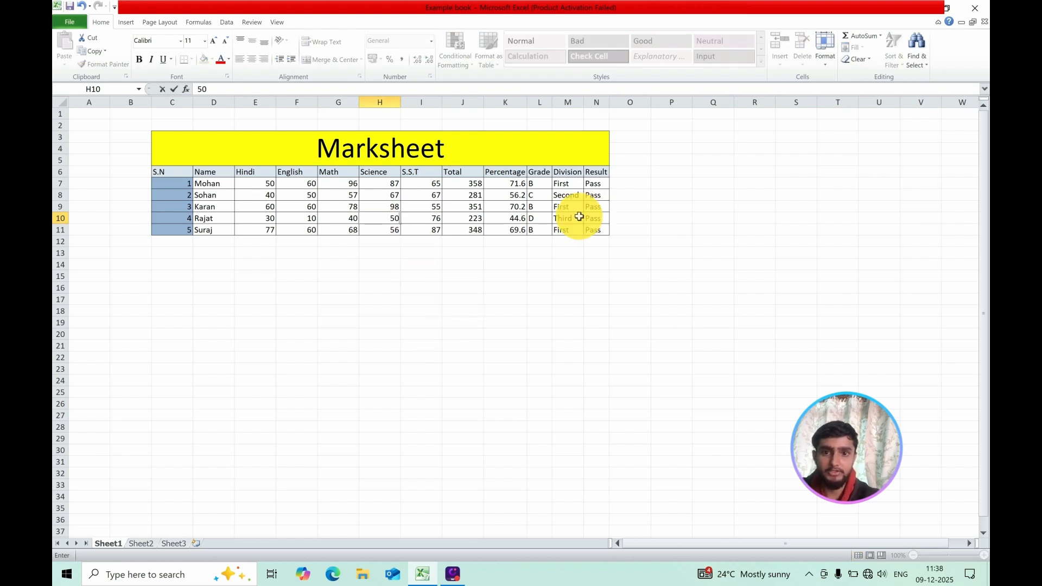
{"action": "left_click", "coordinate": [383, 220]}
{"action": "type", "text": "10"}
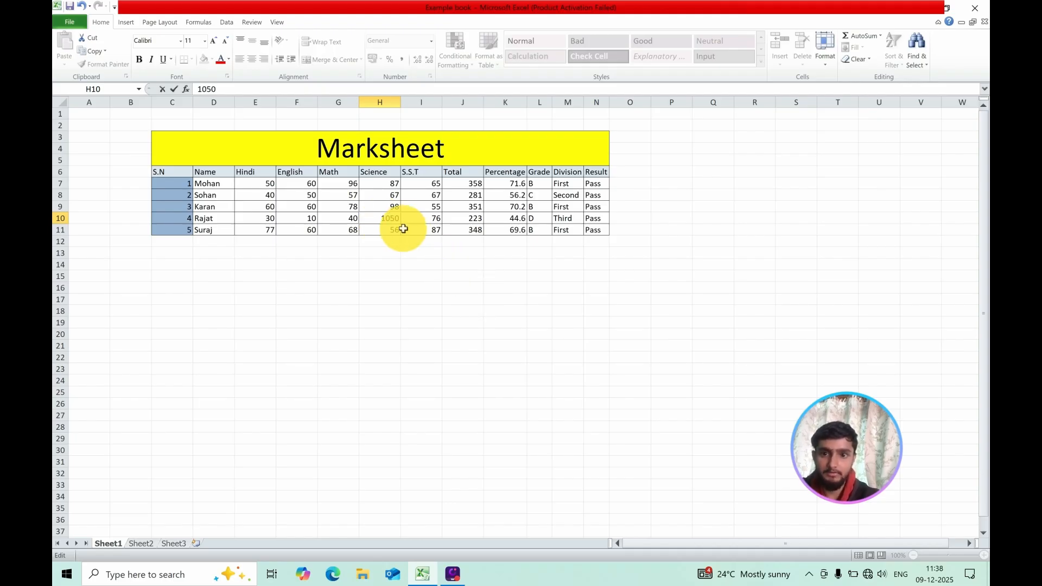
{"action": "key", "text": "BackSpace"}
{"action": "key", "text": "BackSpace"}
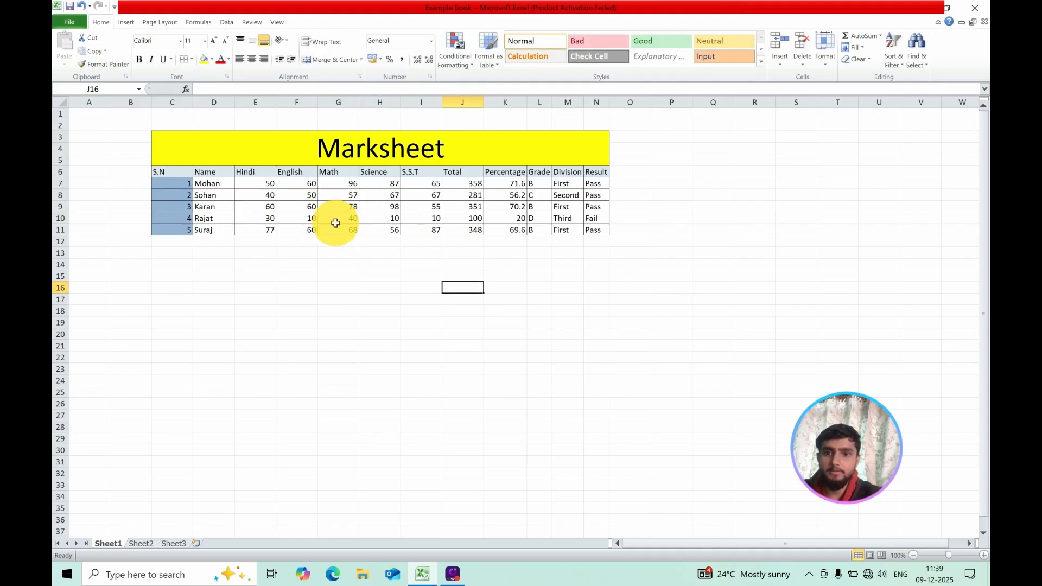
Set the Math mark in row 10 to 10 and check that row's Division and Result formulas
{"action": "left_click", "coordinate": [339, 224]}
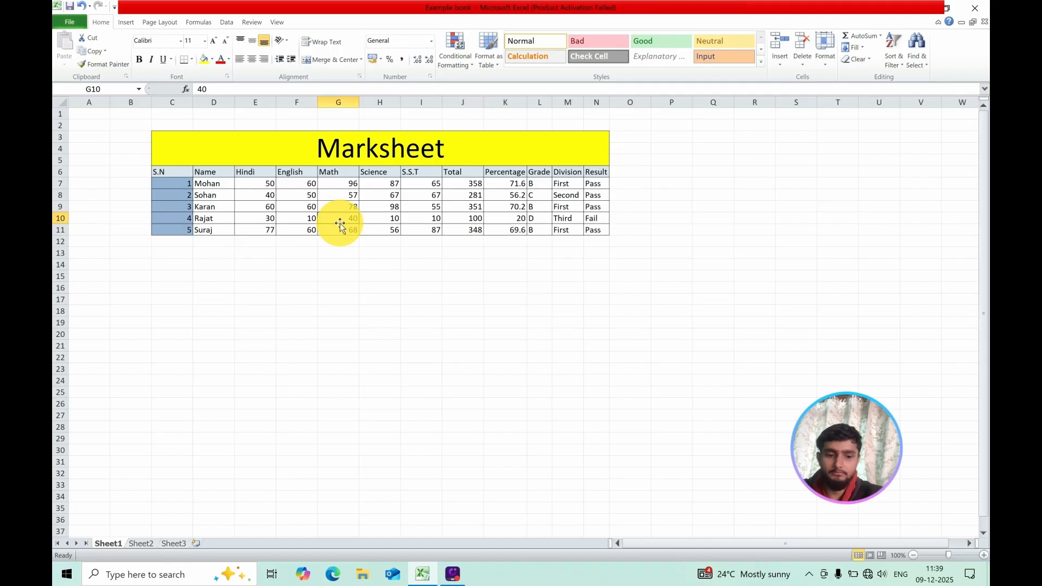
{"action": "type", "text": "10"}
{"action": "left_click", "coordinate": [426, 288]}
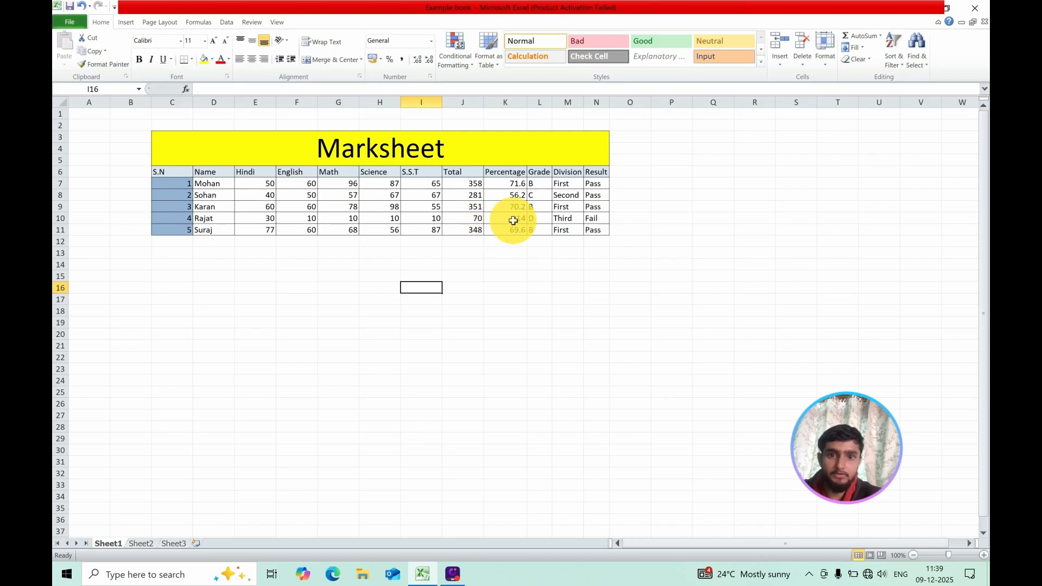
{"action": "left_click", "coordinate": [572, 217]}
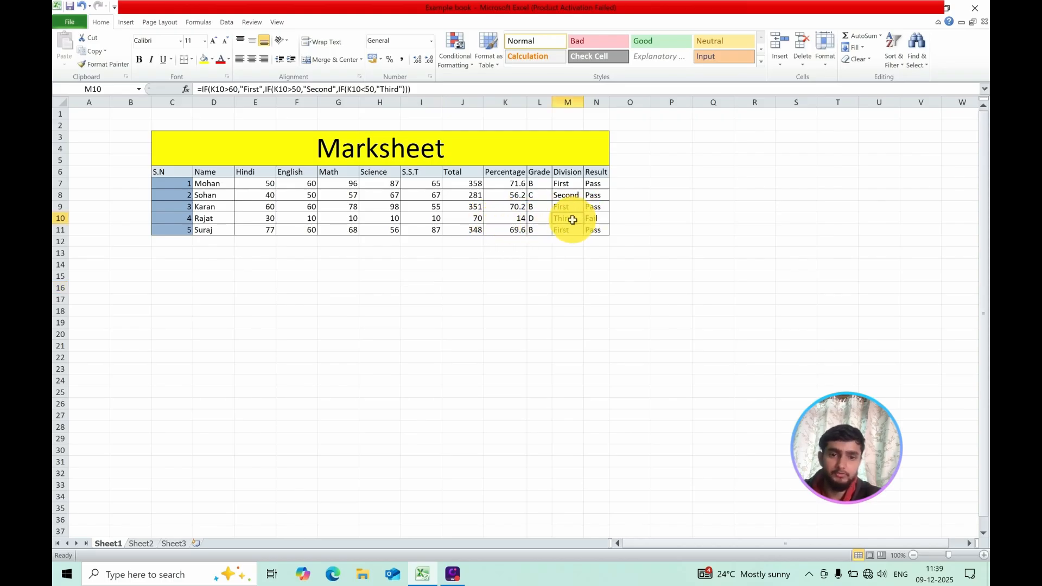
{"action": "left_click", "coordinate": [593, 220]}
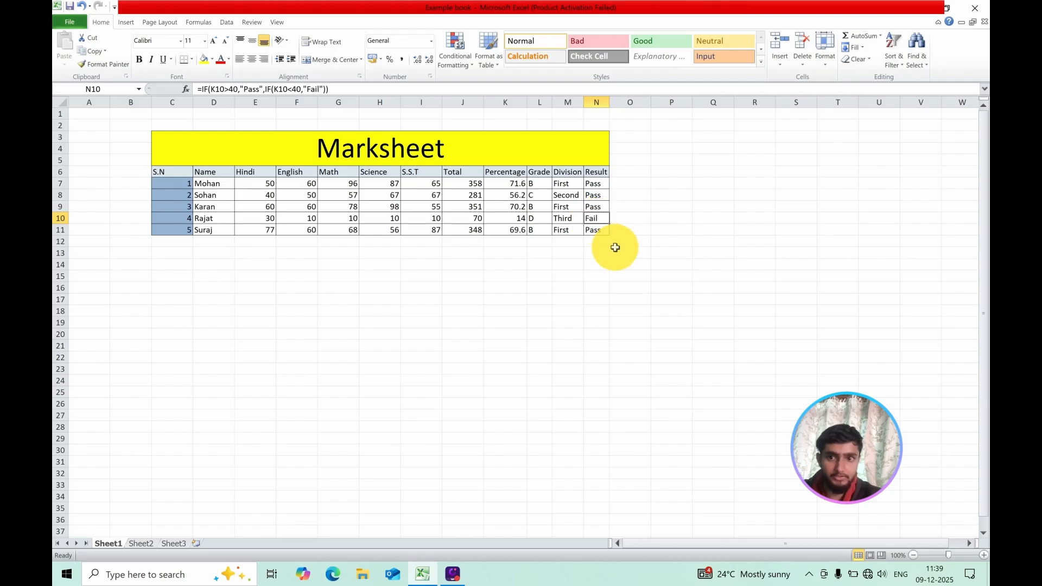